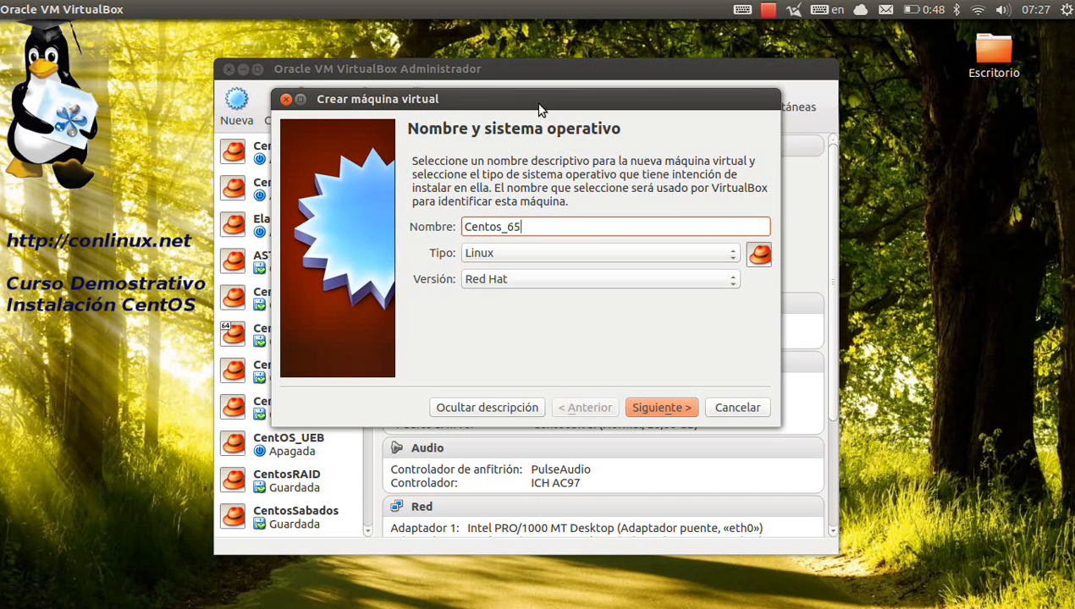
Accept Centos_65 as a Linux Red Hat machine with 512 MB of memory and choose to create a new virtual hard disk
drag(540, 108, 557, 139)
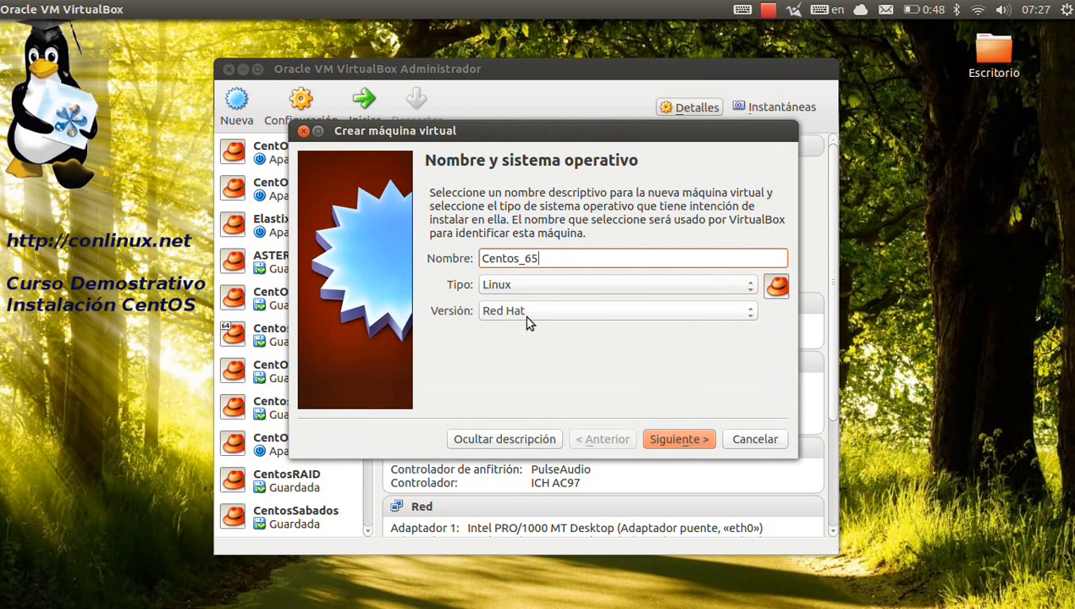
click(673, 439)
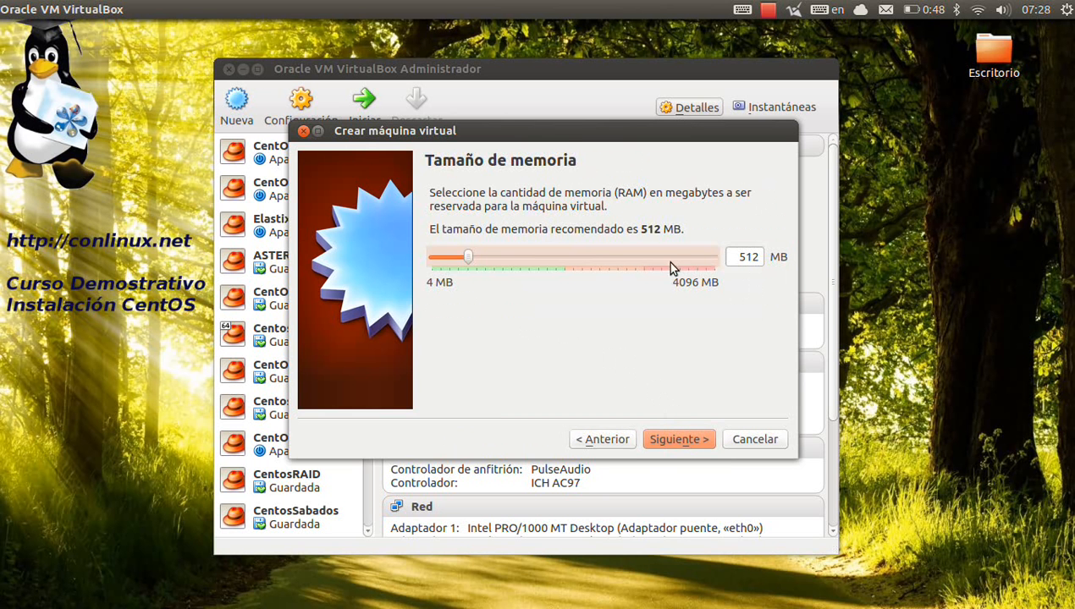
click(692, 441)
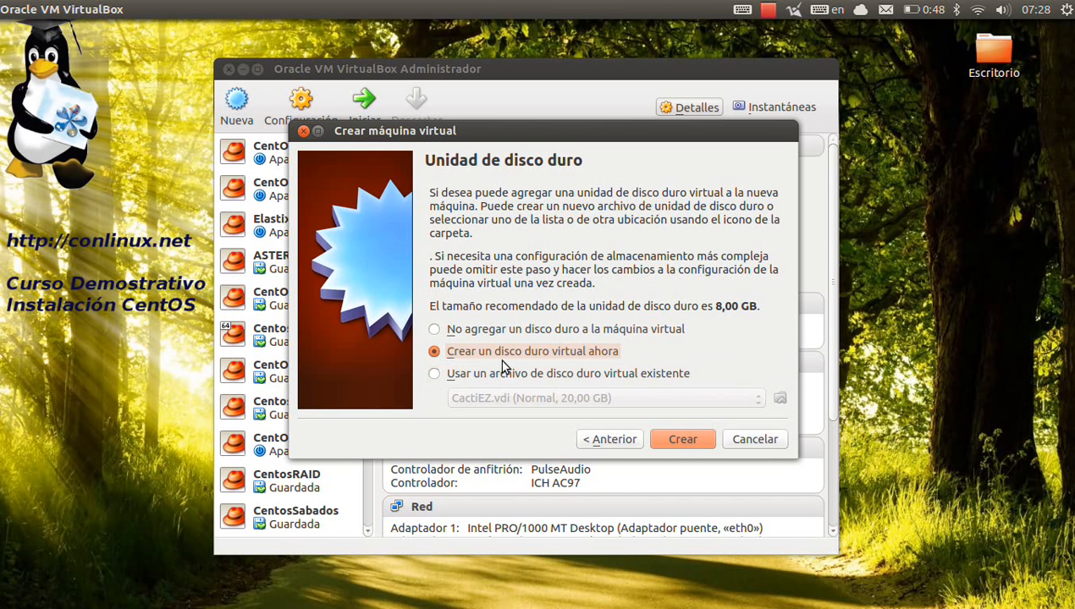
click(686, 442)
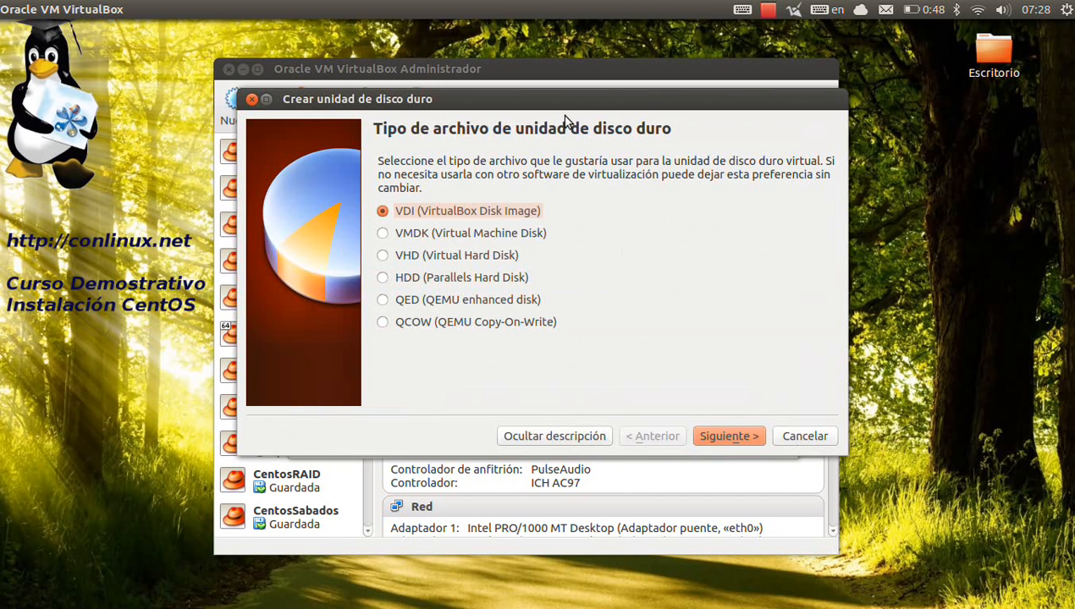
Choose the VDI (VirtualBox Disk Image) file type with dynamically allocated storage for the new disk
drag(568, 112, 583, 117)
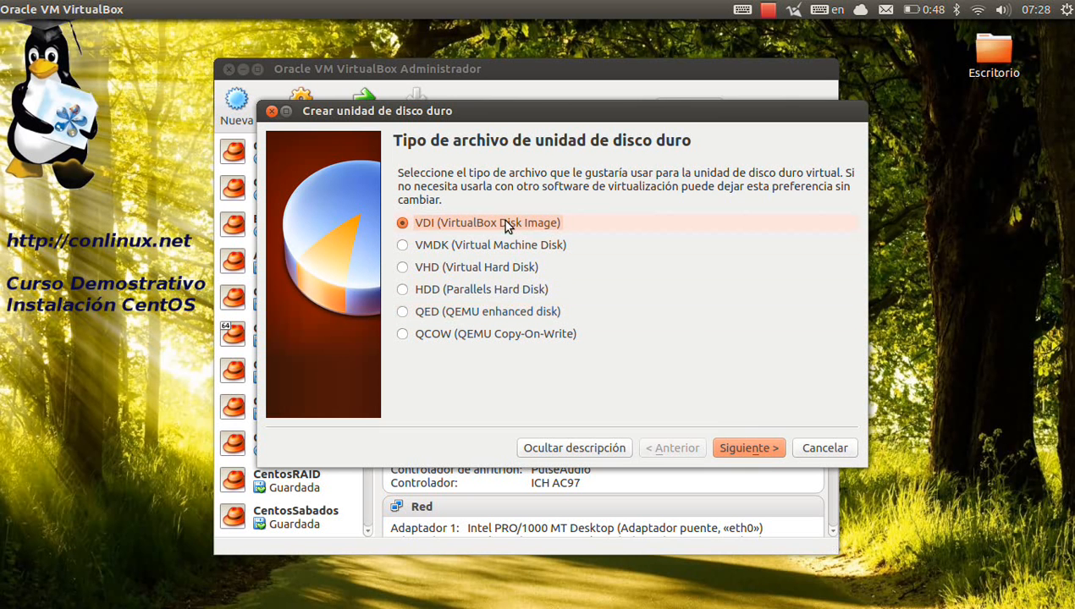
click(757, 456)
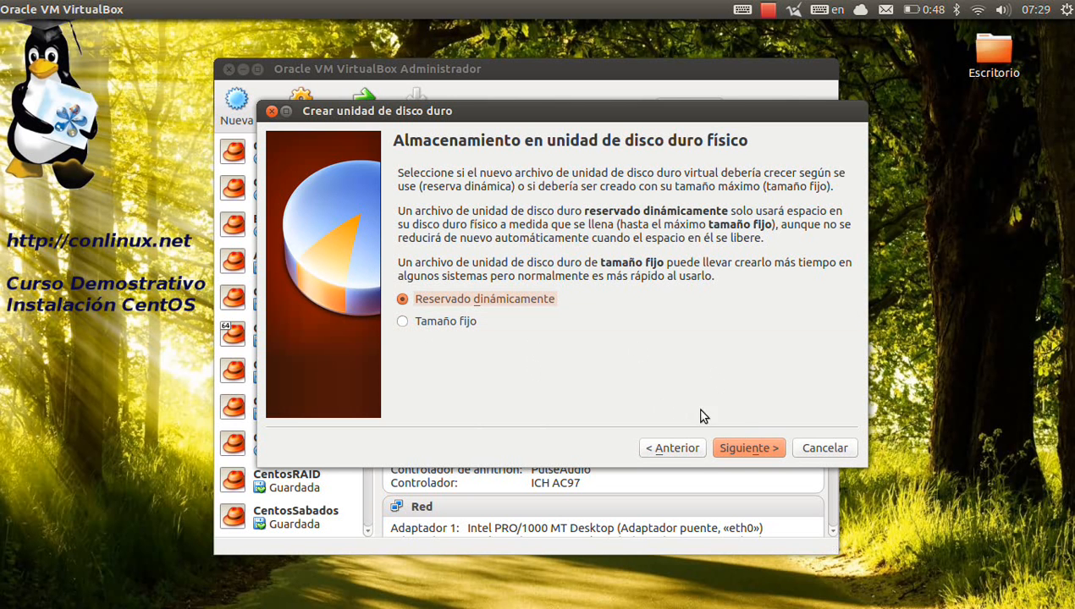
click(747, 450)
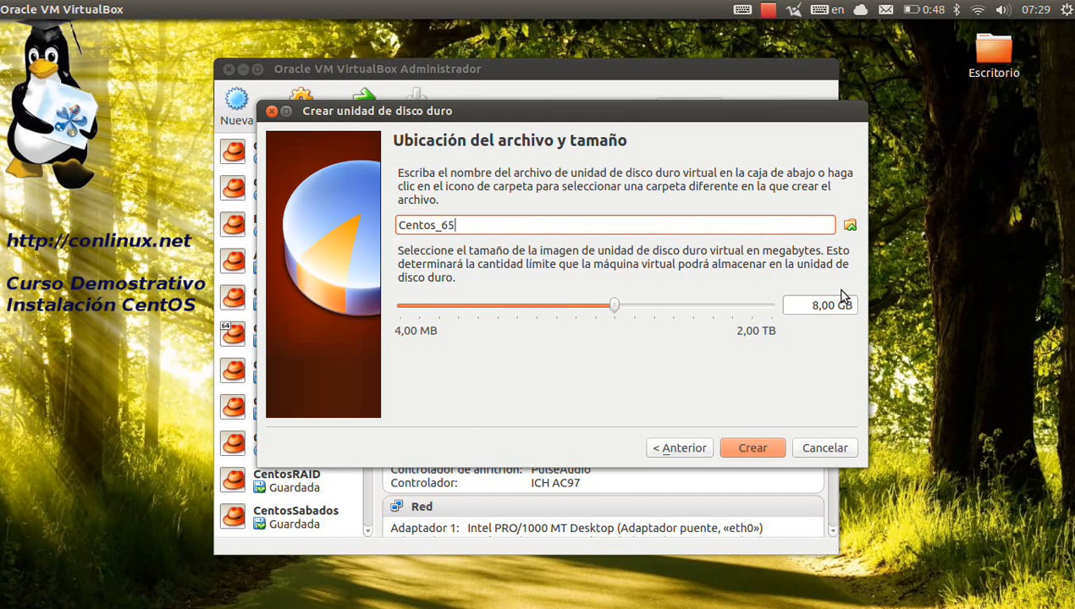
Set the virtual hard disk size to 20 GB
click(814, 309)
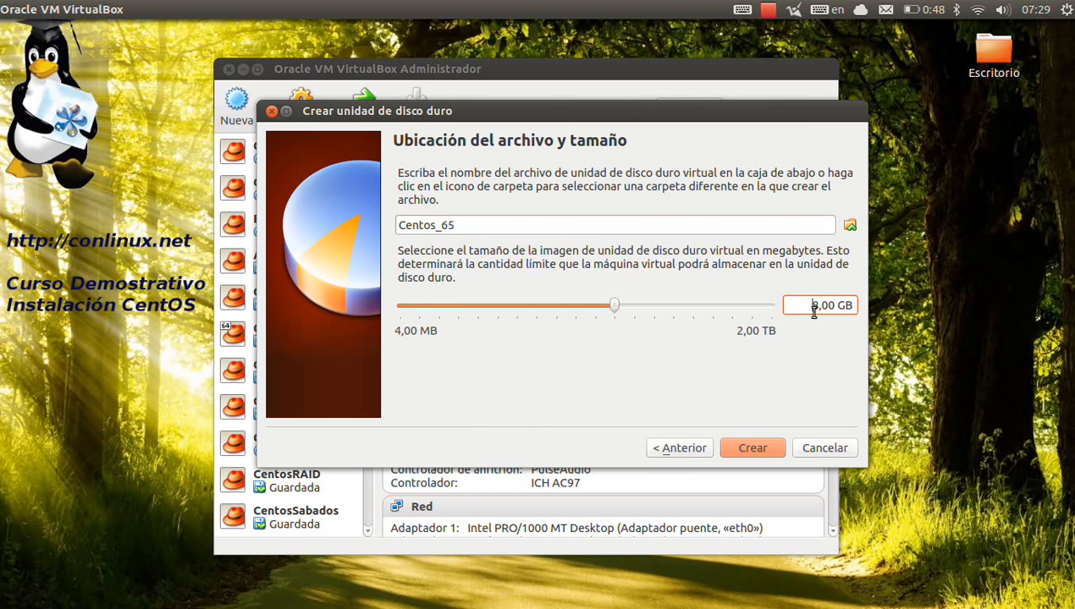
key(BackSpace)
key(BackSpace)
text(20)
Set the disk file's location to the mvs folder in the home directory, keeping the file name Centos_65.vdi
click(848, 226)
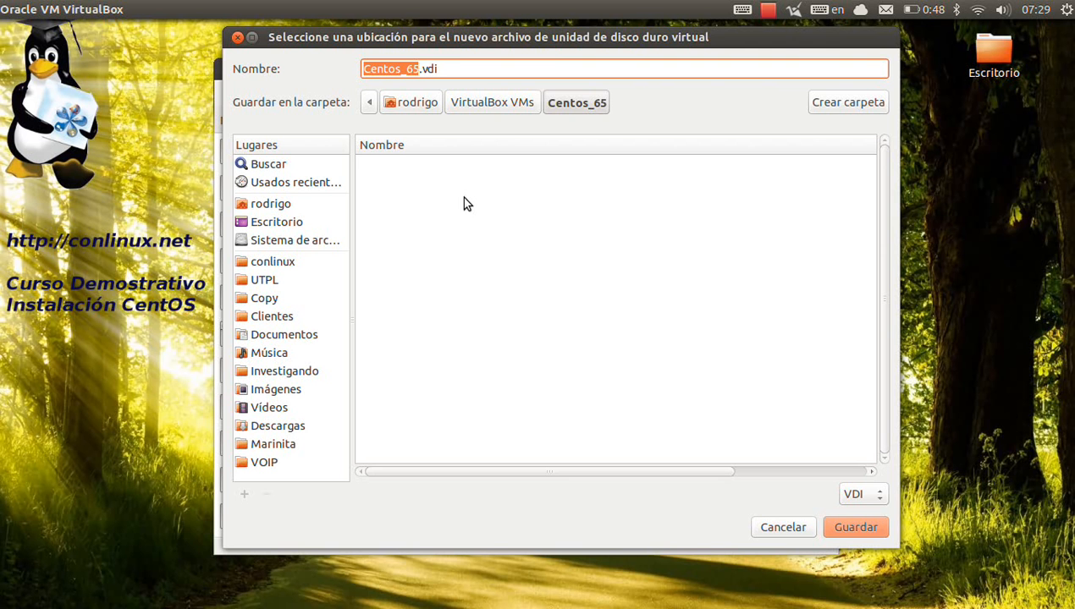
click(424, 103)
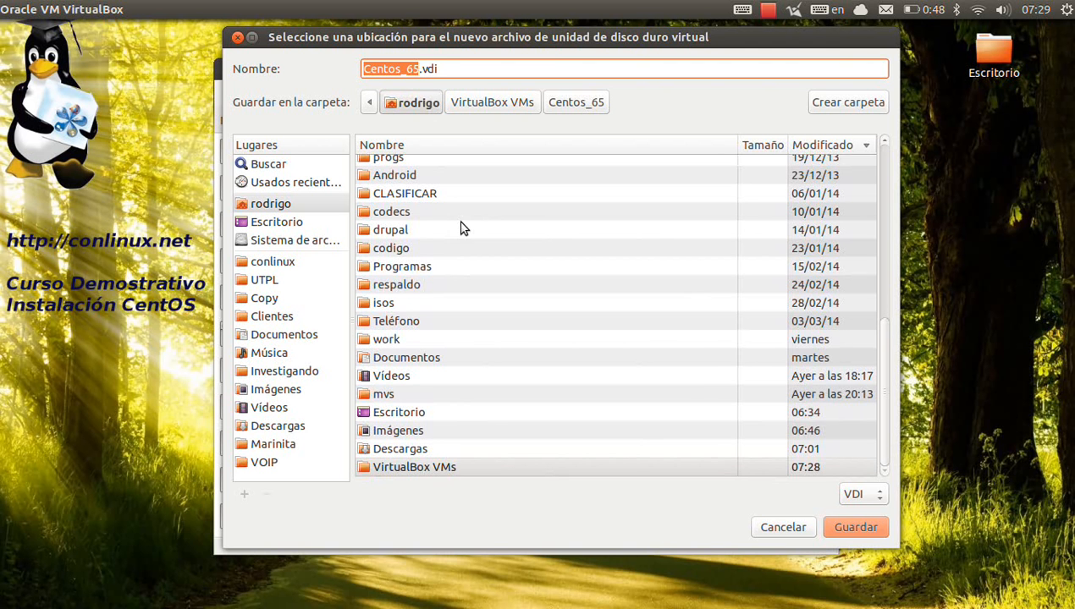
click(425, 231)
text(mvs)
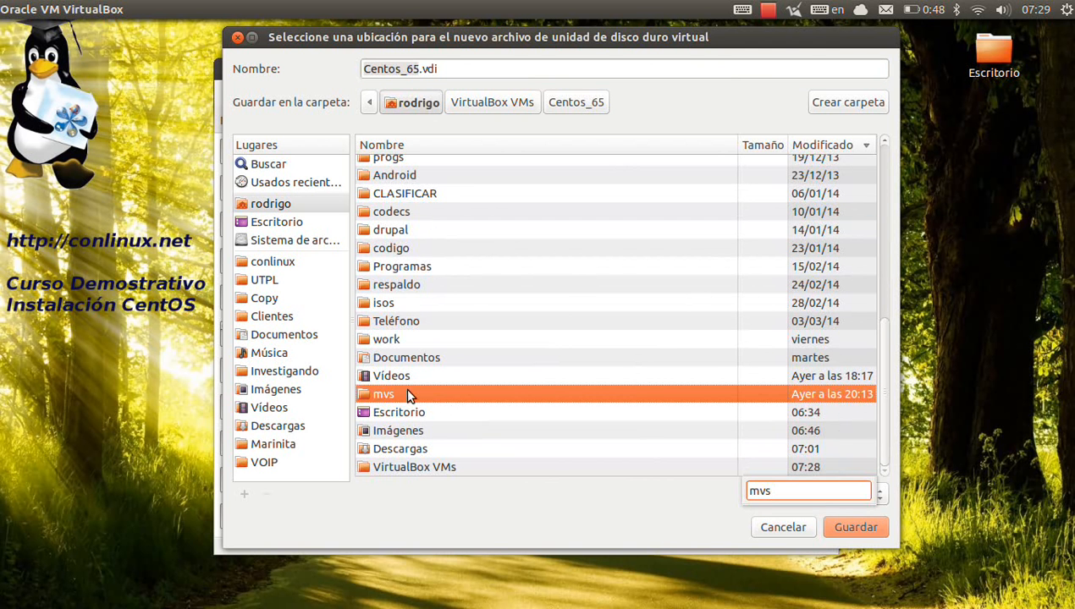
double_click(406, 395)
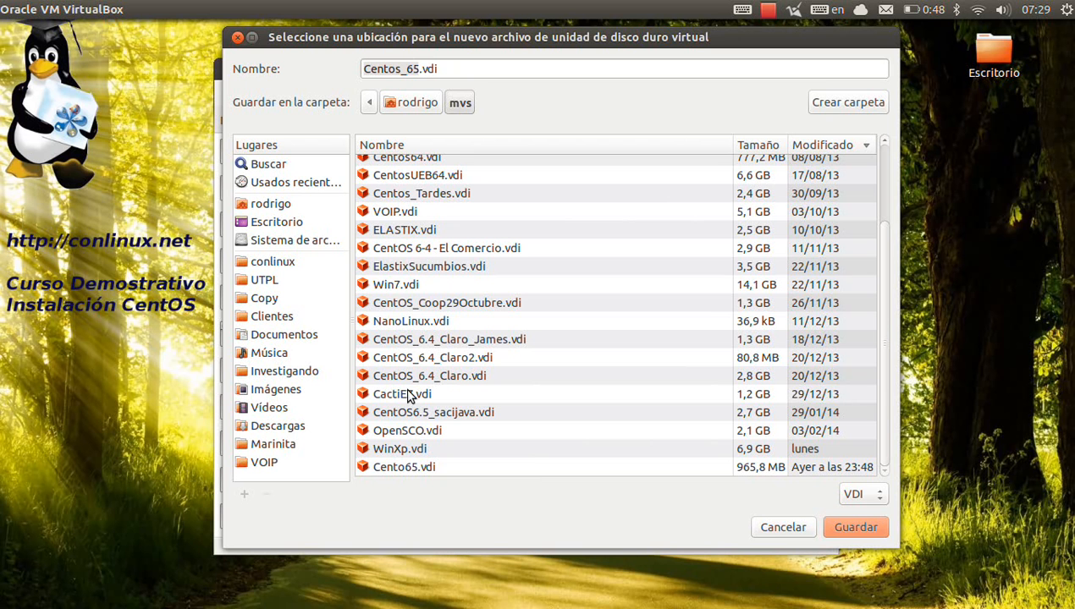
click(446, 62)
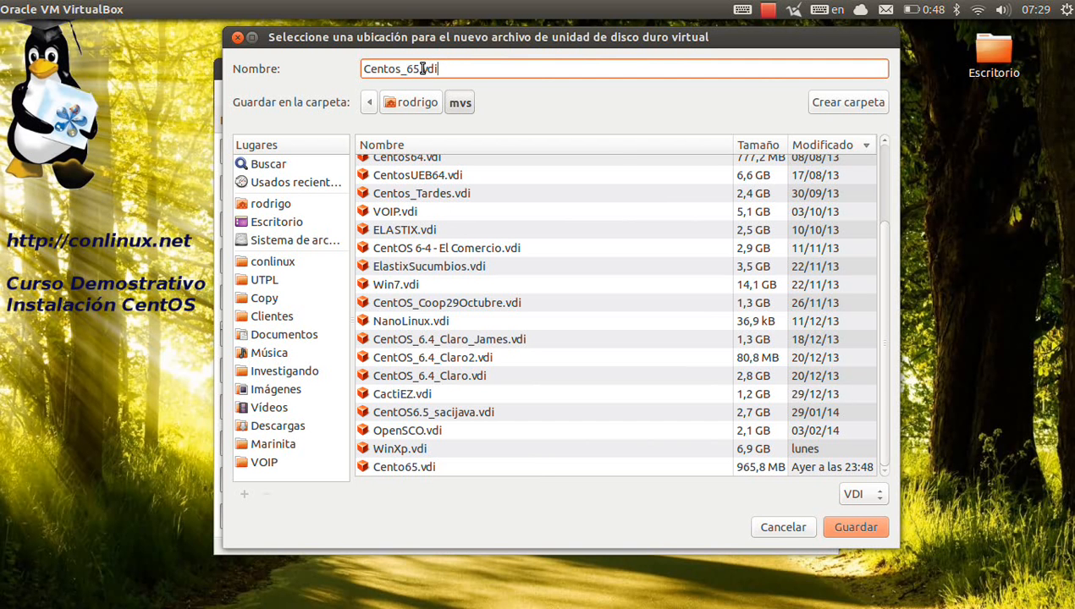
drag(419, 71, 345, 68)
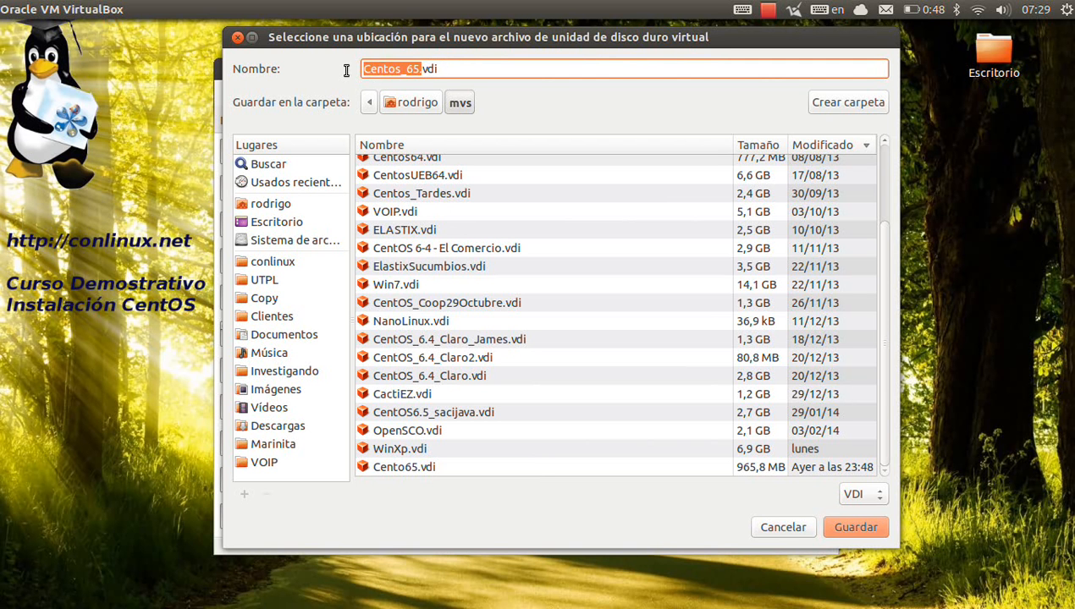
click(453, 74)
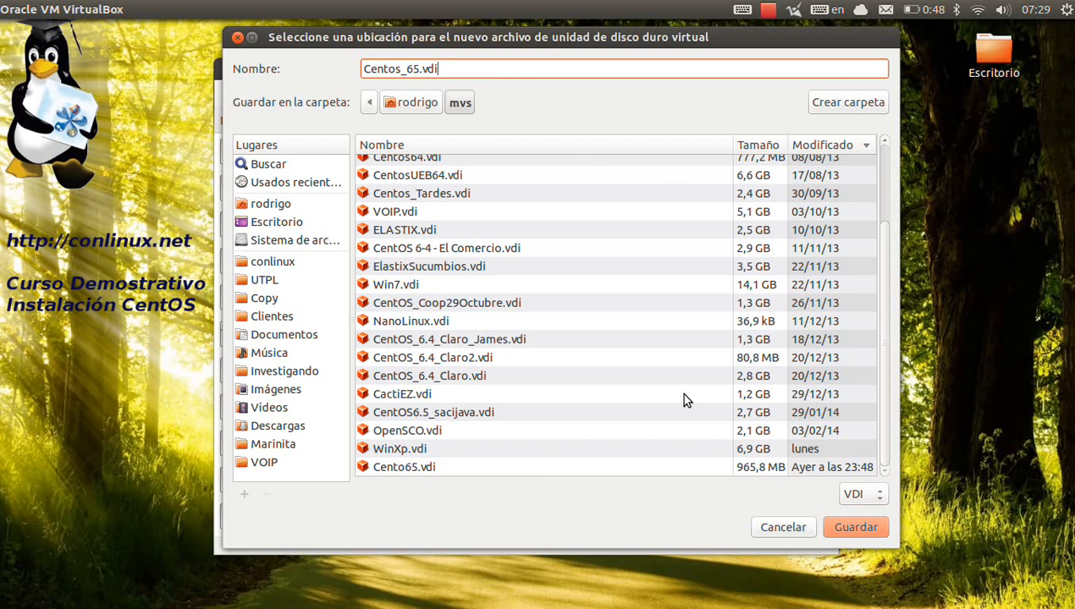
click(854, 524)
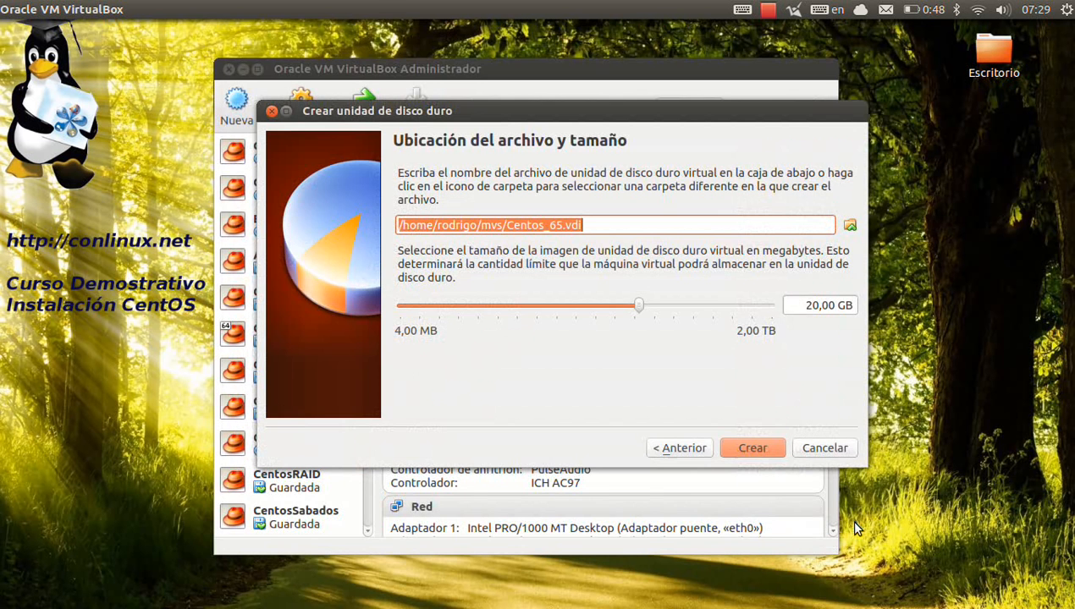
Check the disk file path and create the virtual disk to finish the new machine
double_click(458, 225)
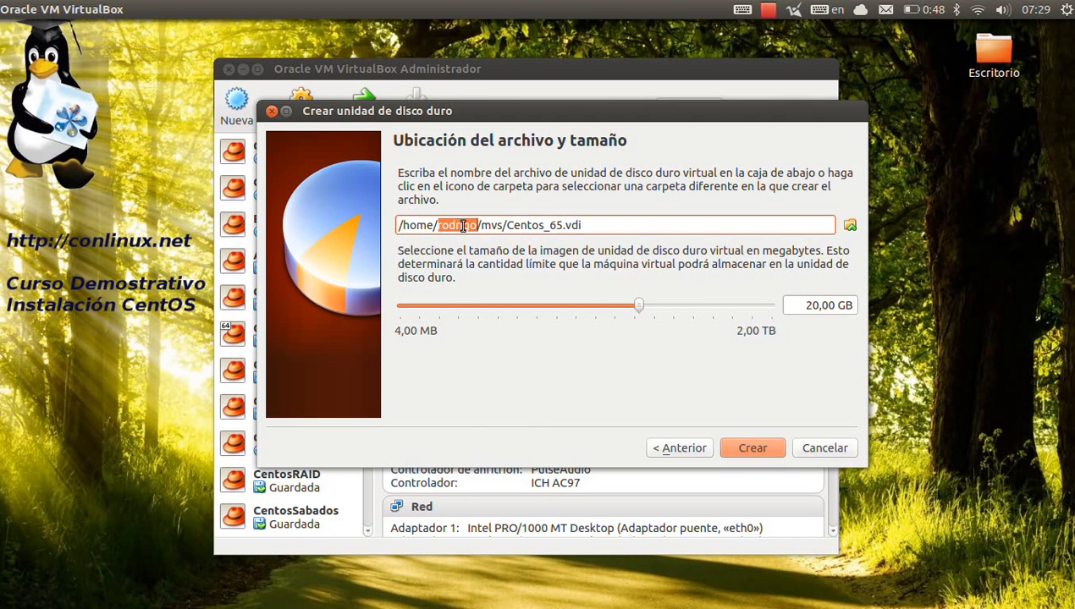
triple_click(463, 225)
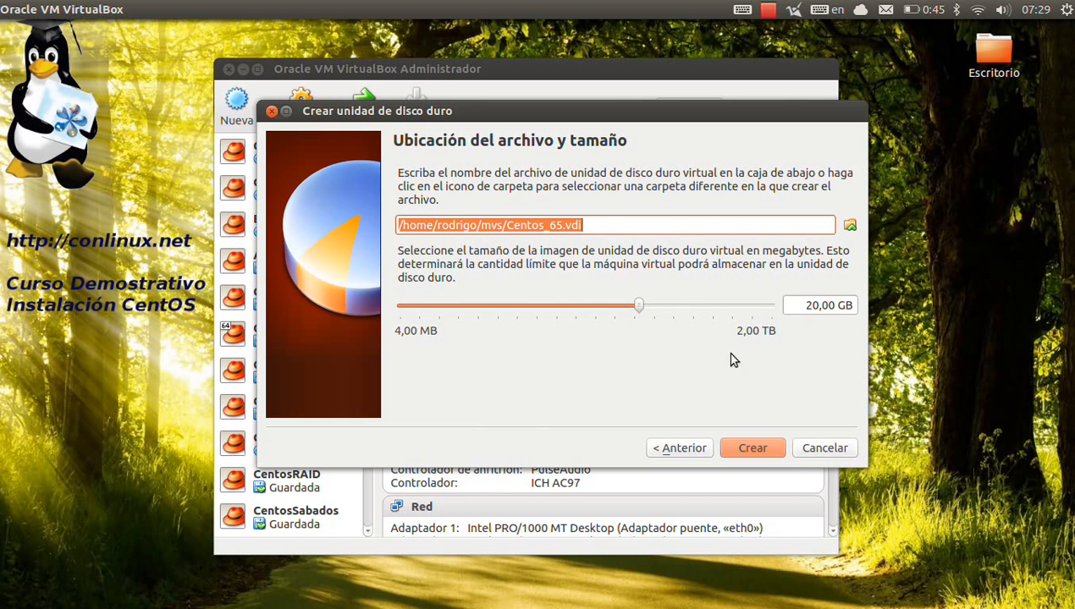
click(754, 447)
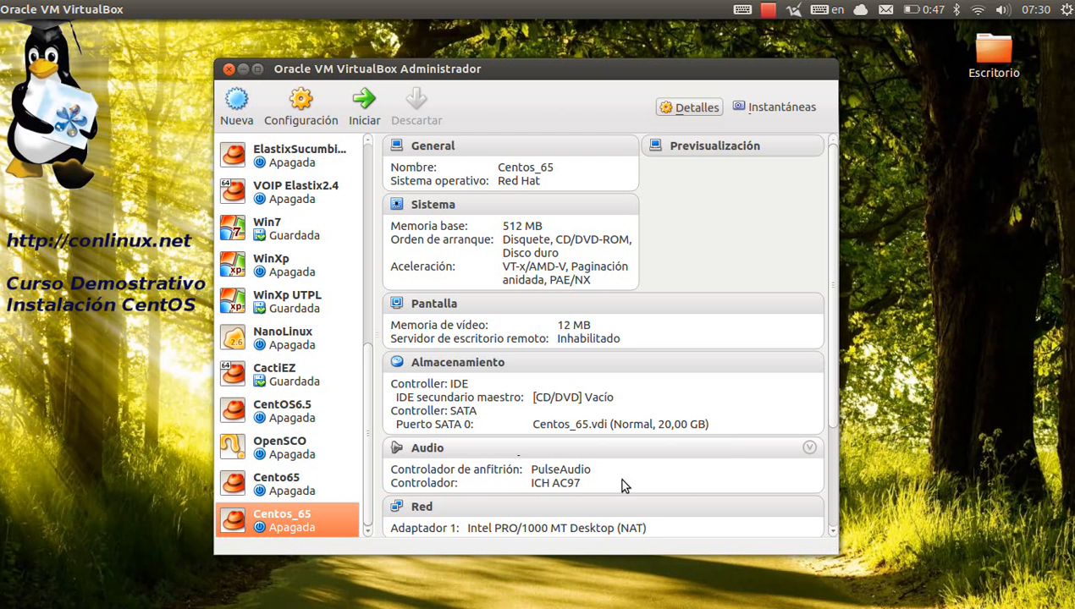
Review the Centos_65 machine's details, including its storage, audio, network and USB sections
drag(831, 369, 837, 530)
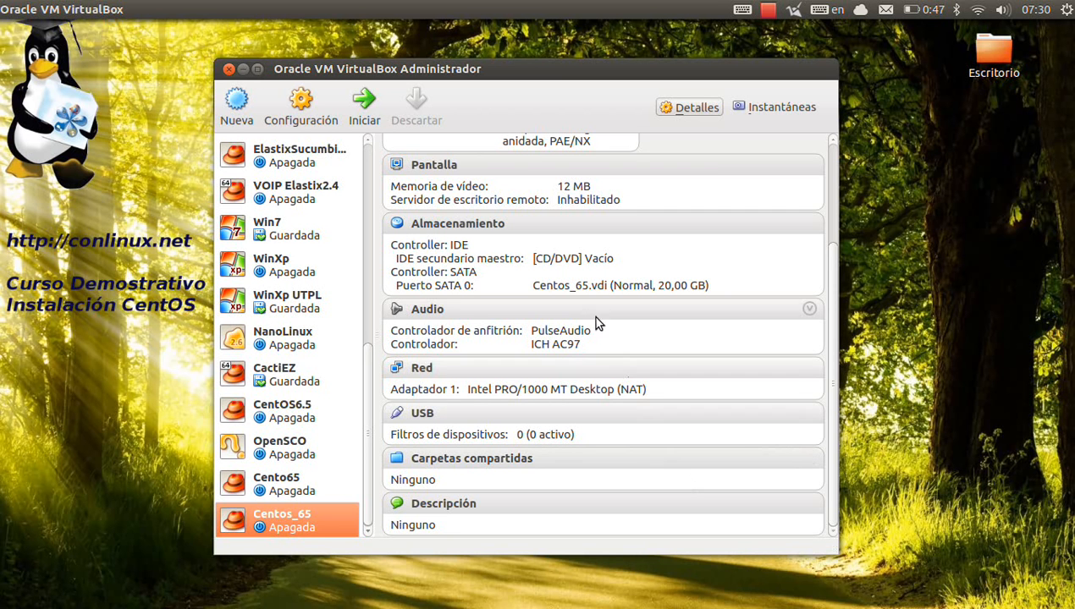
click(569, 260)
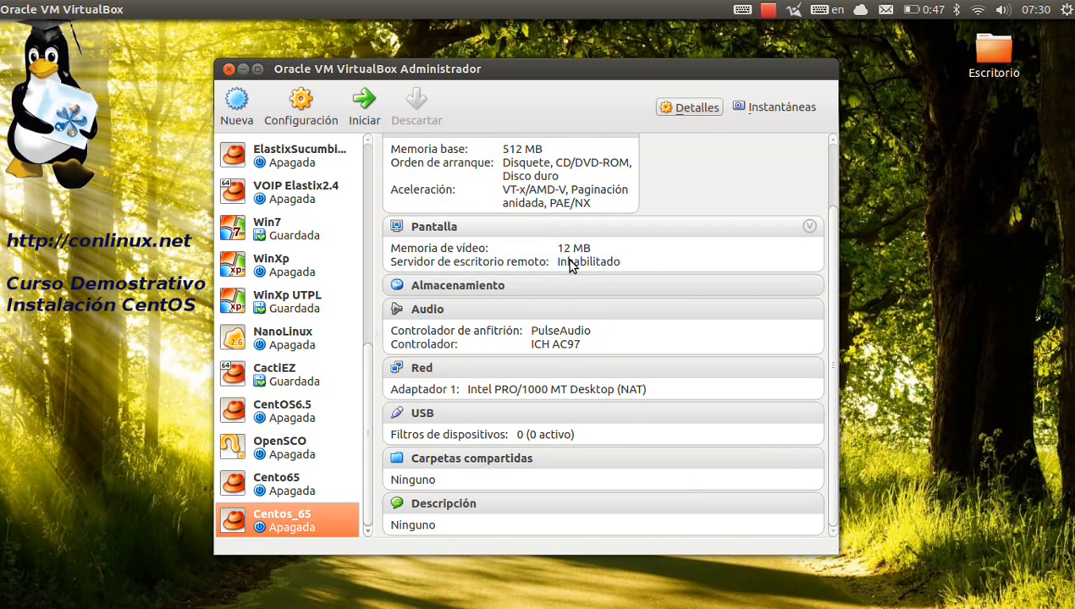
click(525, 289)
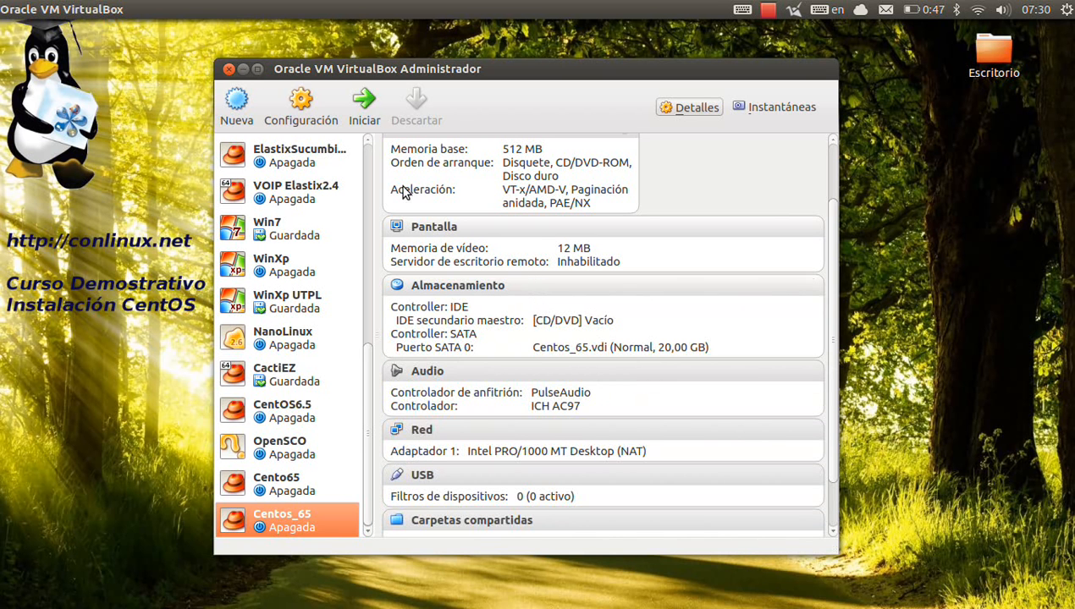
In the Centos_65 machine's advanced general settings, set both clipboard sharing and drag and drop to Bidireccional
click(309, 113)
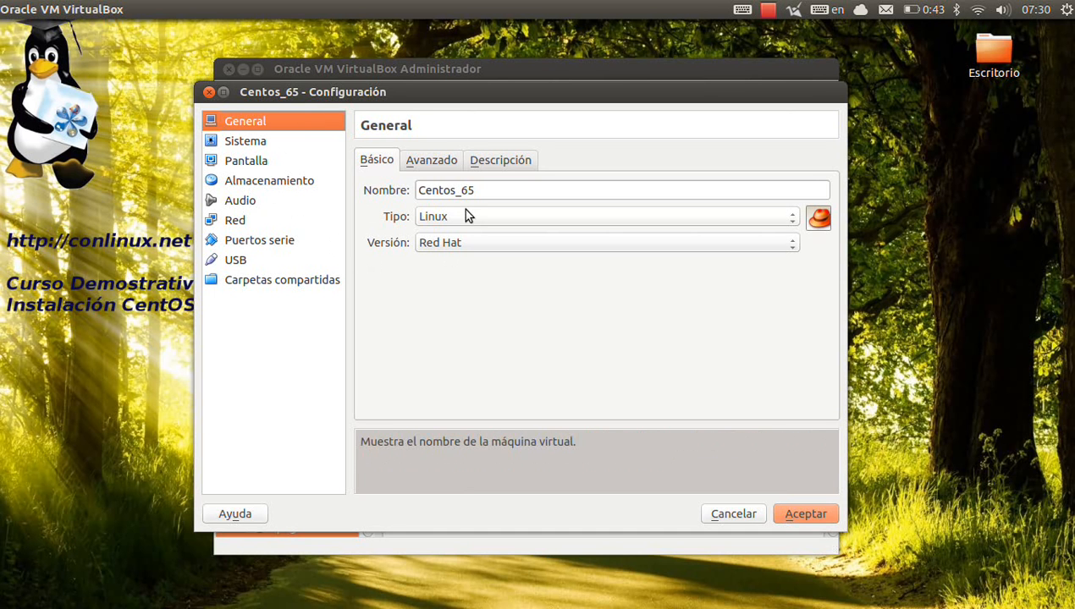
click(427, 167)
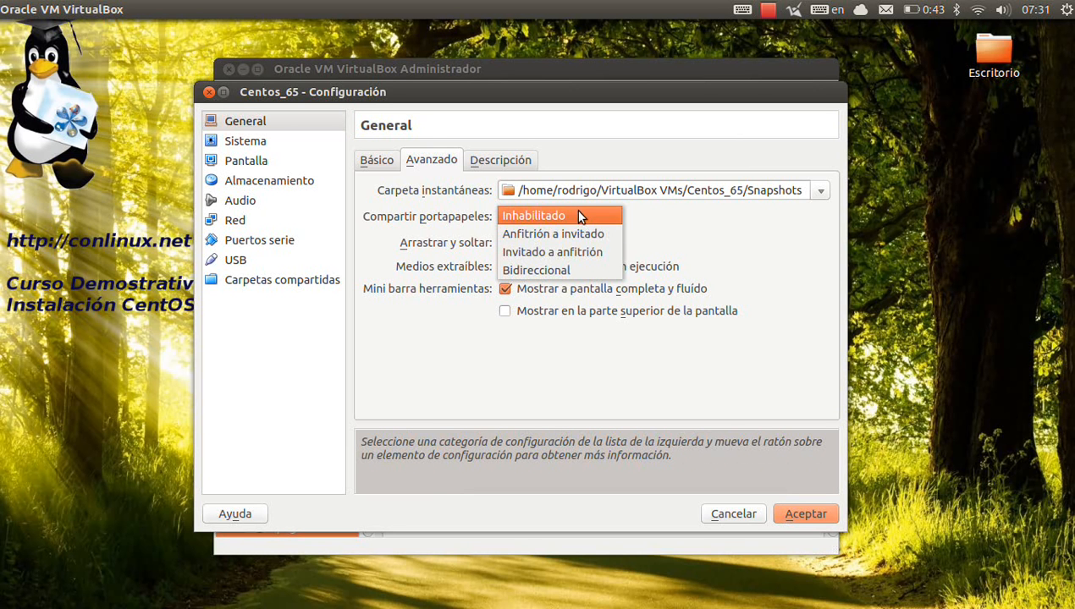
click(566, 267)
click(613, 245)
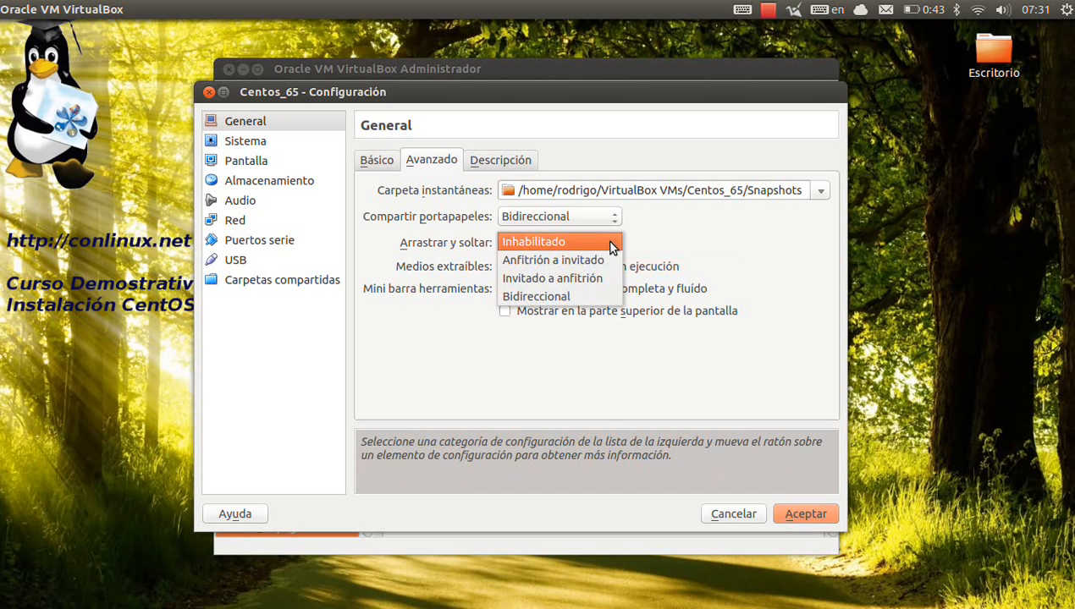
click(584, 288)
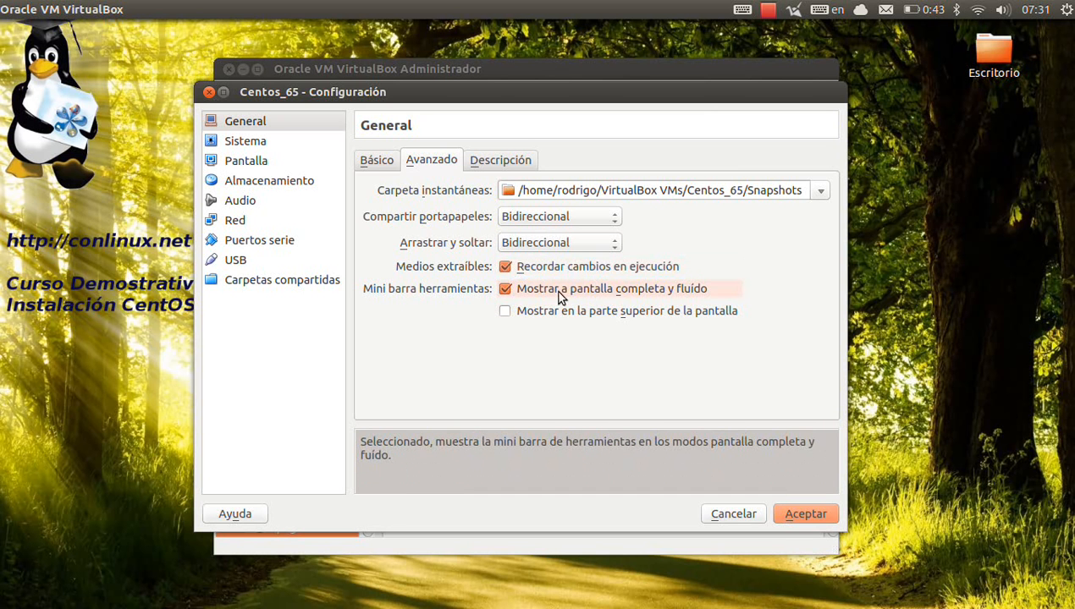
Review the machine's description and its system settings for the motherboard, processor and acceleration
click(497, 161)
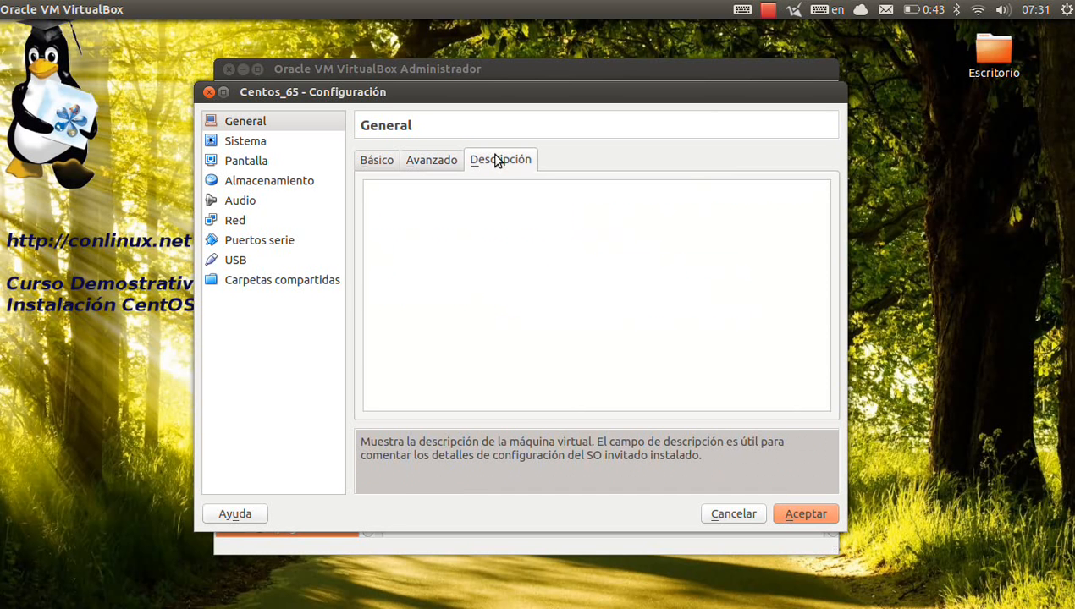
click(258, 146)
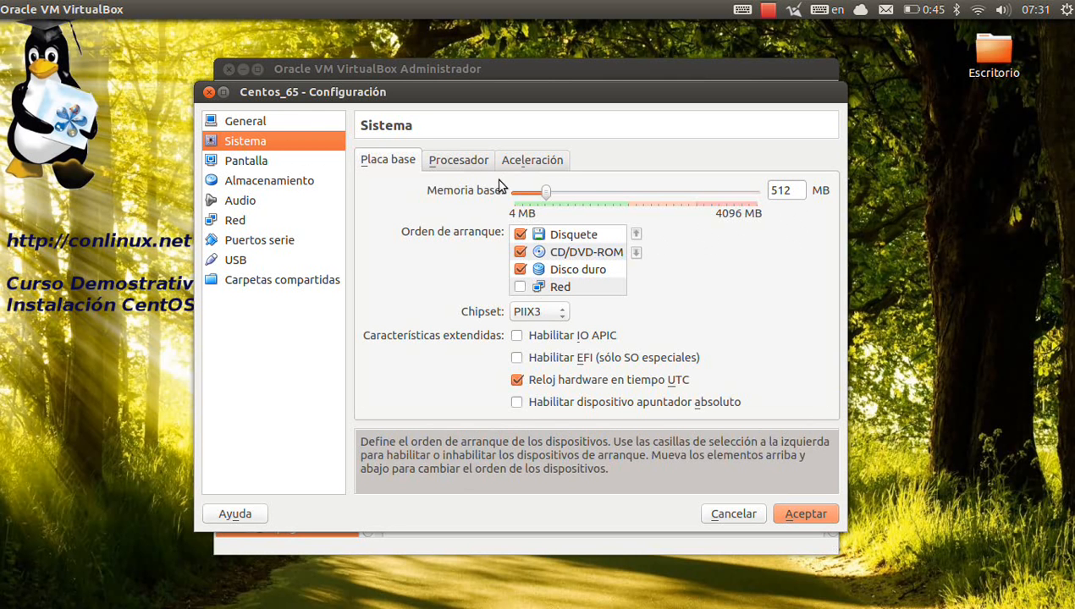
click(476, 162)
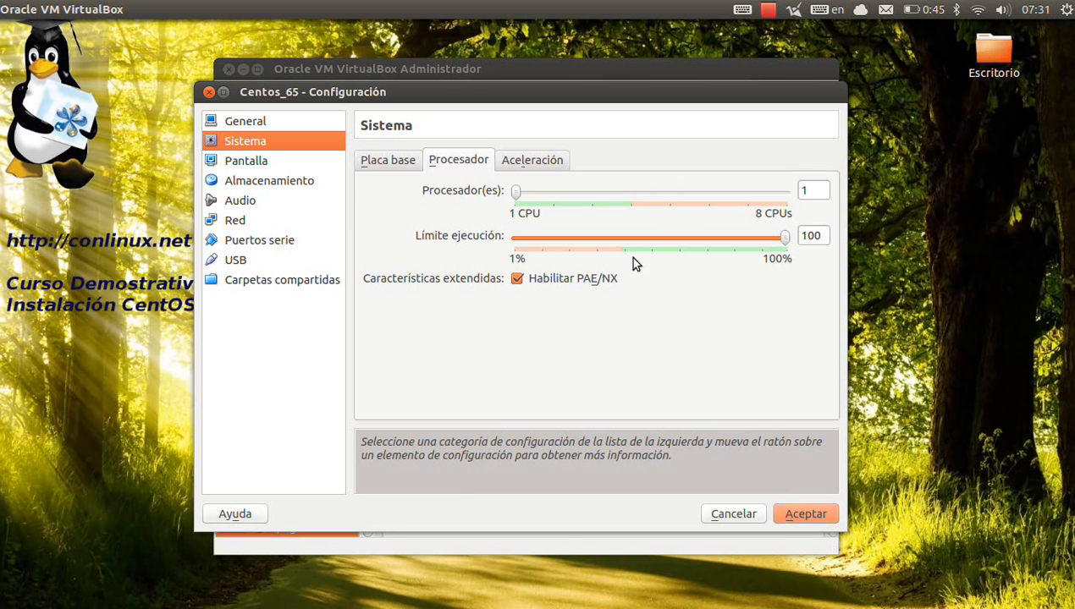
click(530, 162)
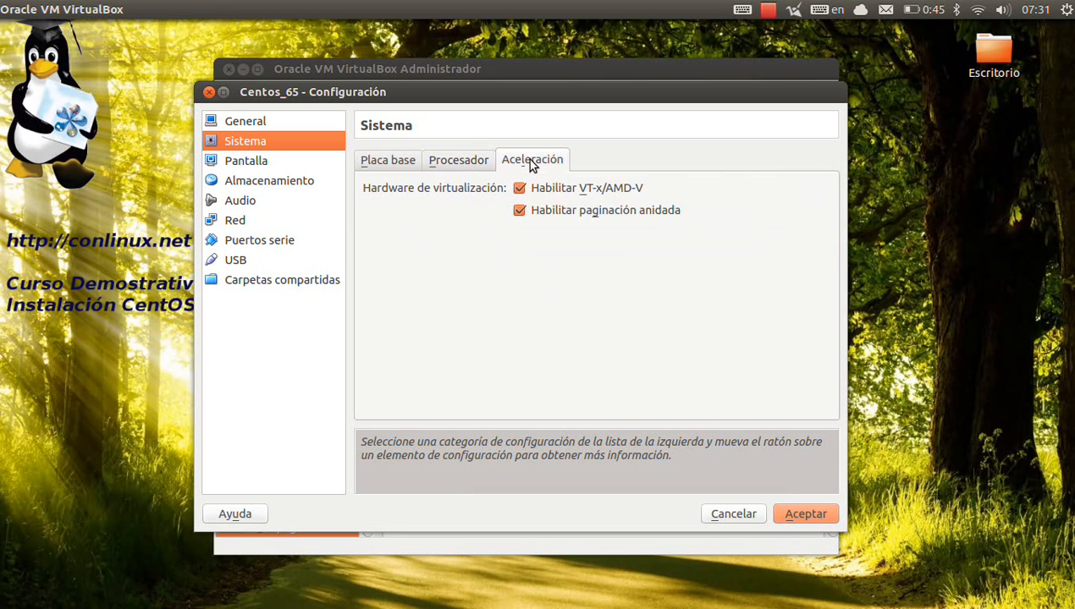
click(394, 162)
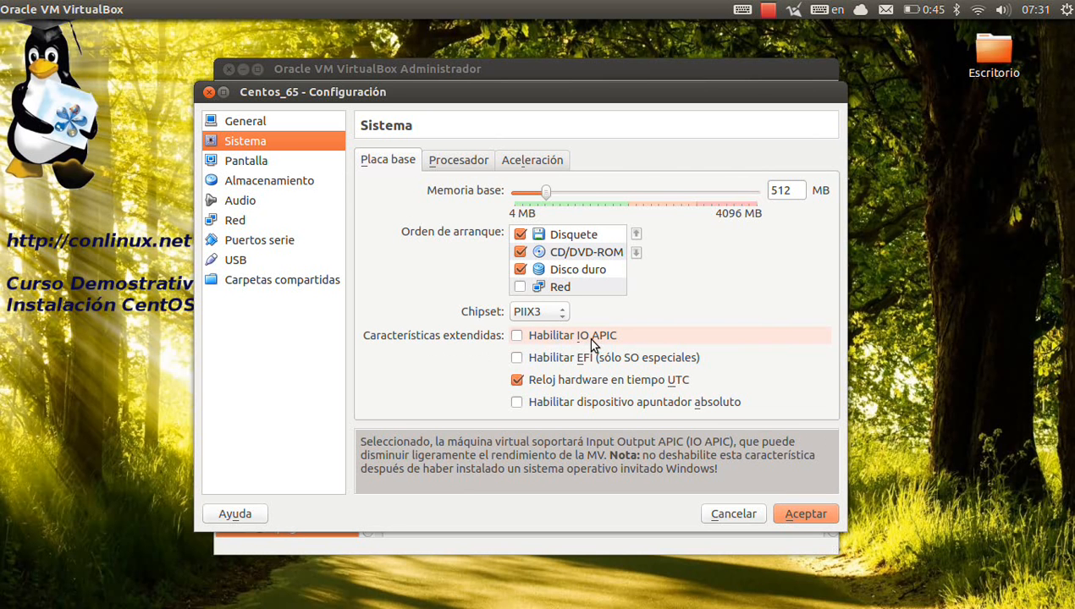
In the storage settings, check the Centos_65.vdi disk and start choosing a virtual CD/DVD file for the empty IDE drive
click(294, 185)
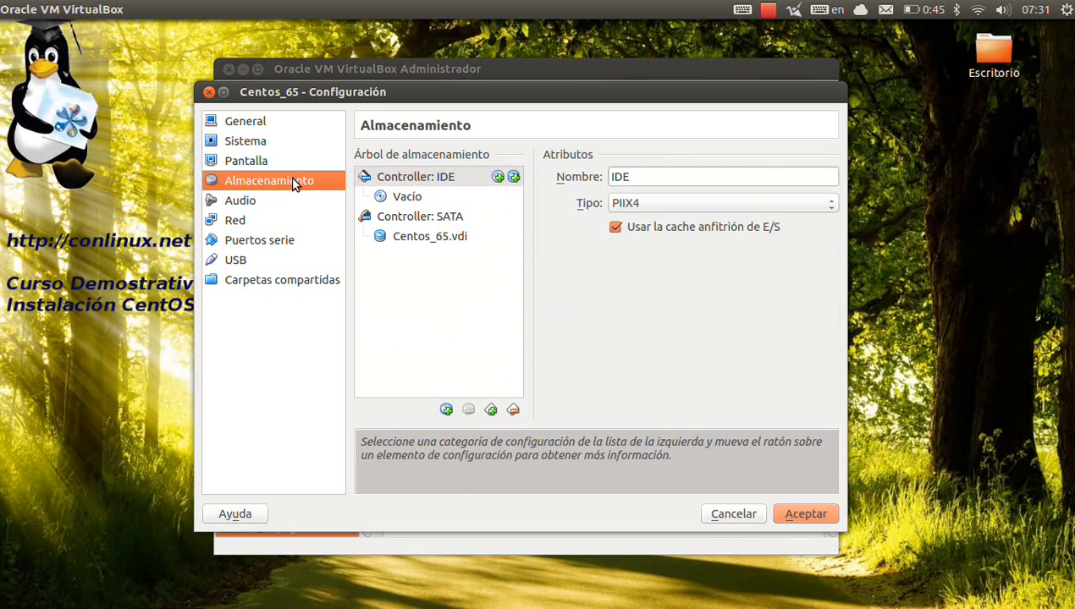
click(438, 240)
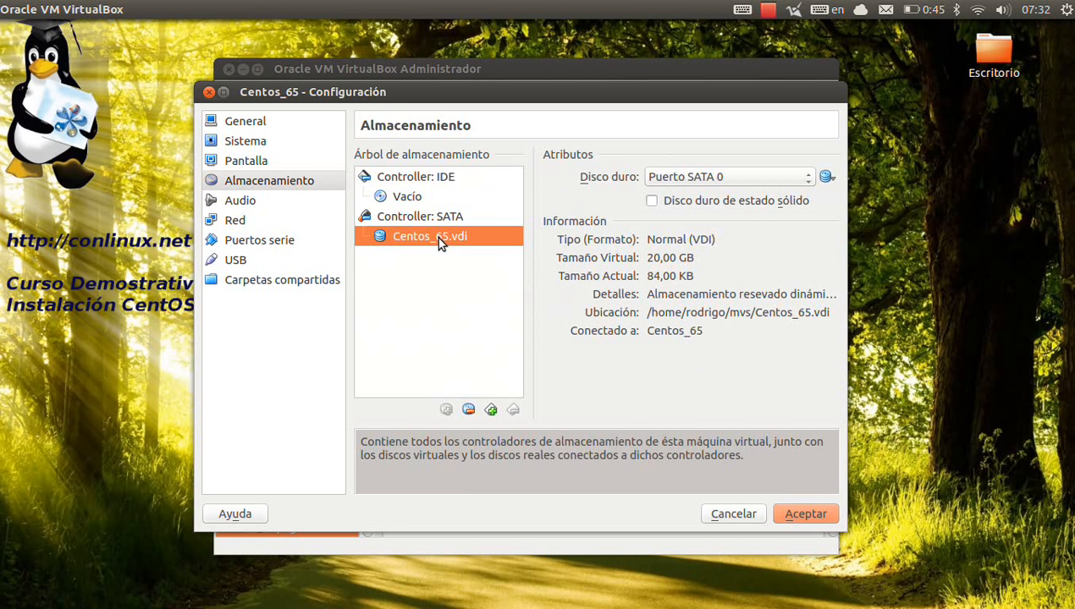
click(410, 200)
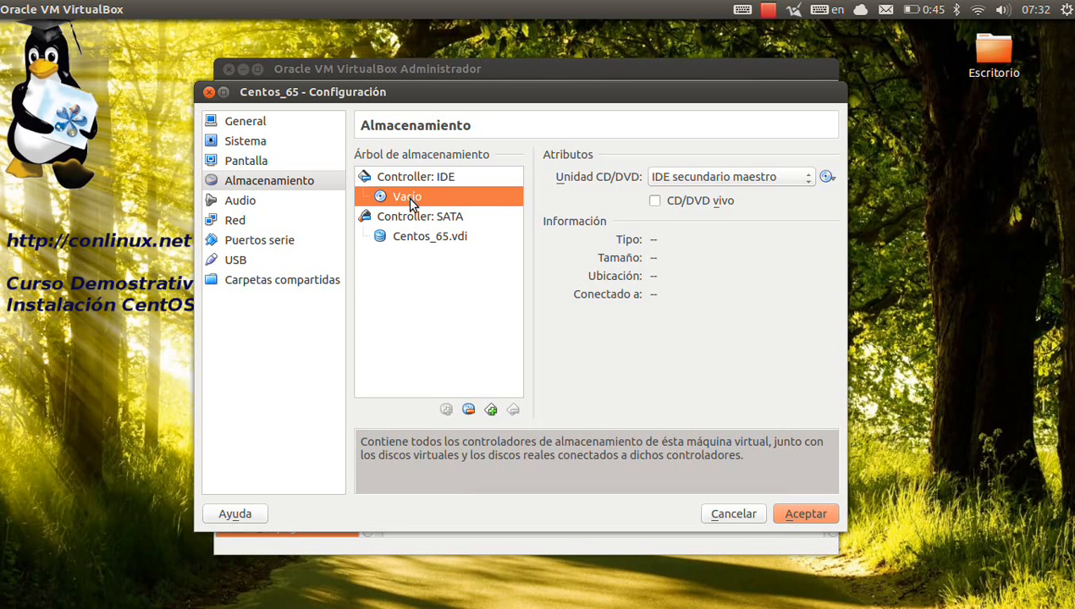
click(826, 178)
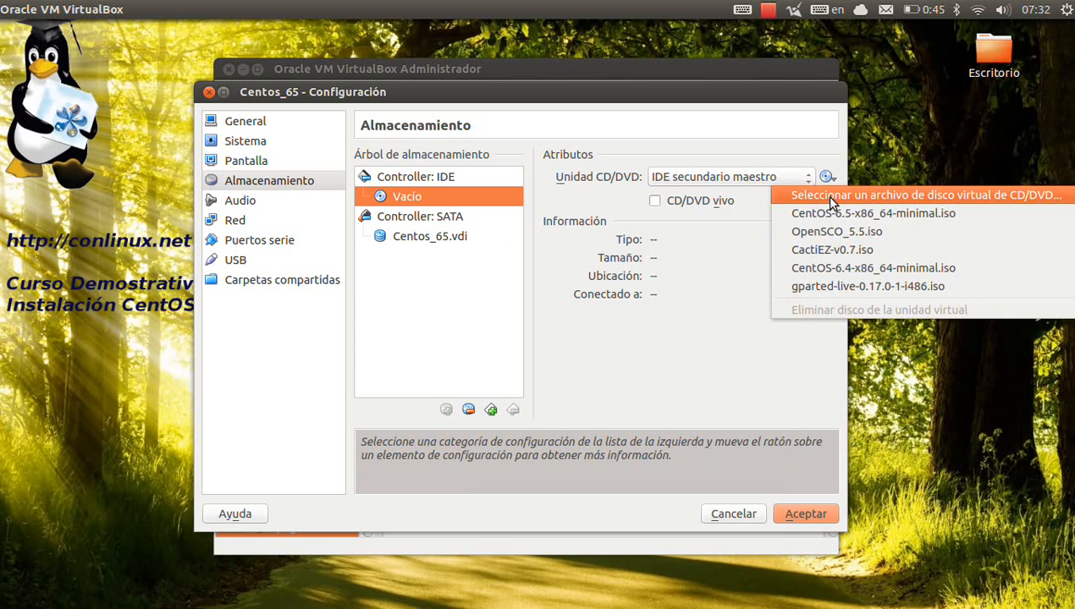
click(825, 195)
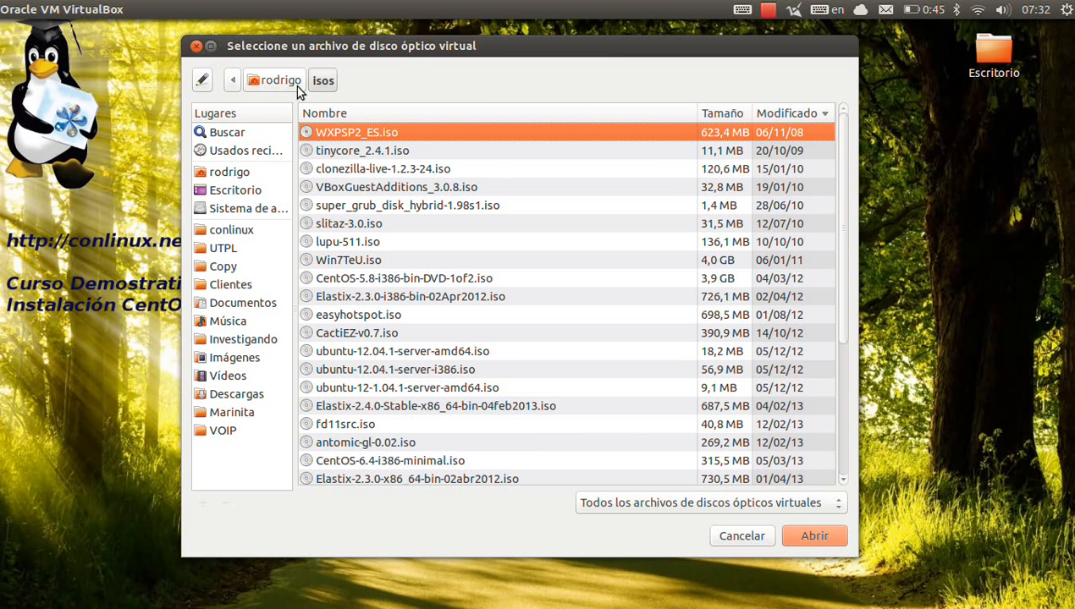
Load CentOS-6.5-x86_64-minimal.iso from the isos folder into the virtual CD/DVD drive and save the machine's settings
key(Down)
key(Down)
key(Down)
key(Down)
key(Down)
key(Down)
key(Down)
key(Down)
key(Down)
key(Down)
key(Down)
key(Down)
key(Down)
key(Down)
key(Down)
key(Down)
key(Down)
key(Down)
key(Down)
key(Down)
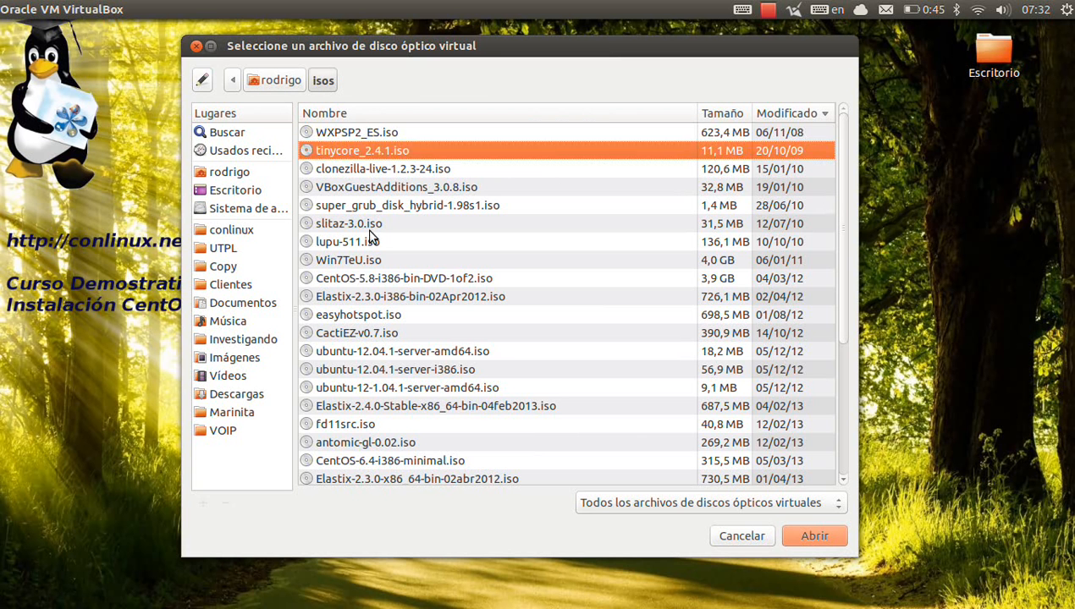
key(Up)
key(Up)
key(Up)
key(Up)
key(Up)
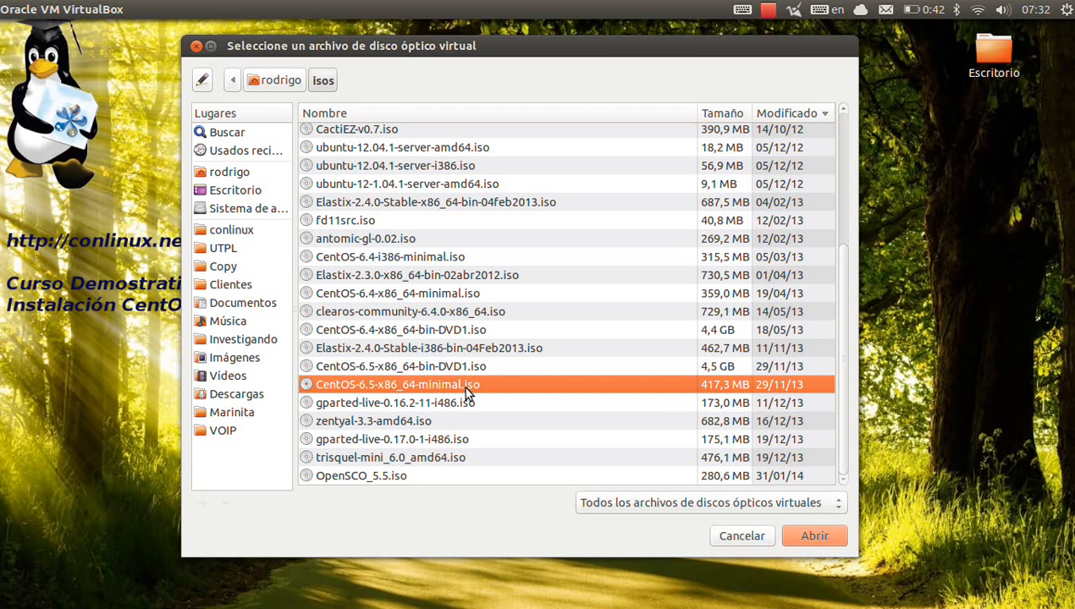
click(437, 367)
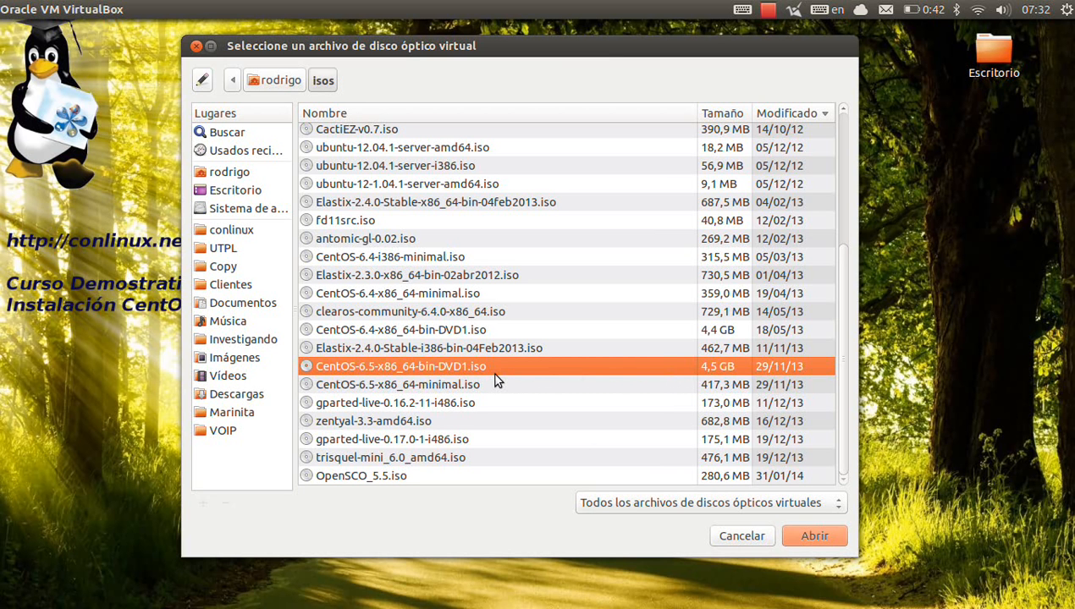
click(460, 386)
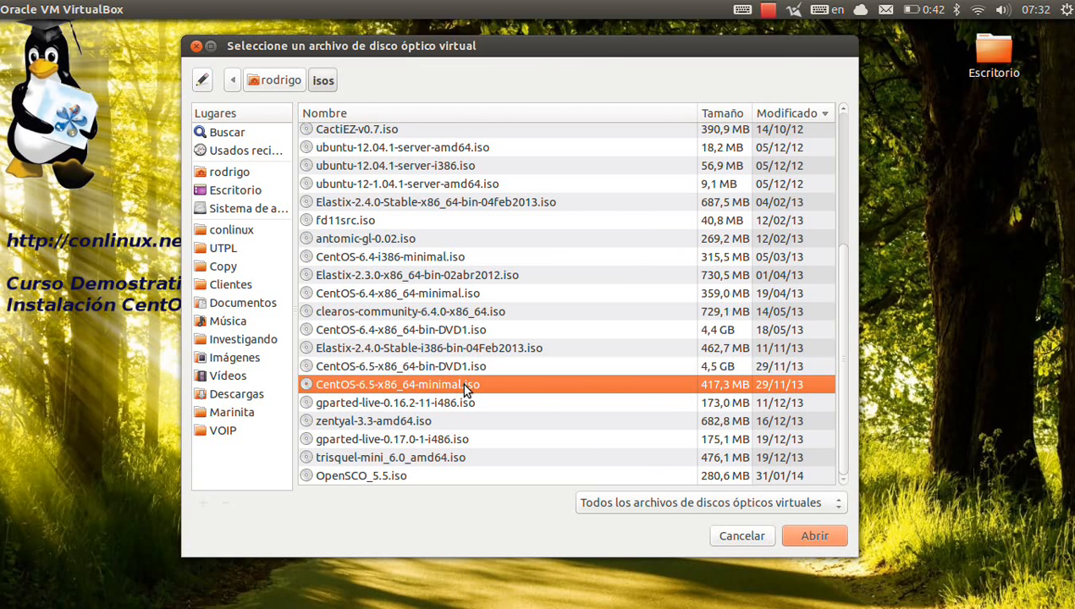
click(815, 535)
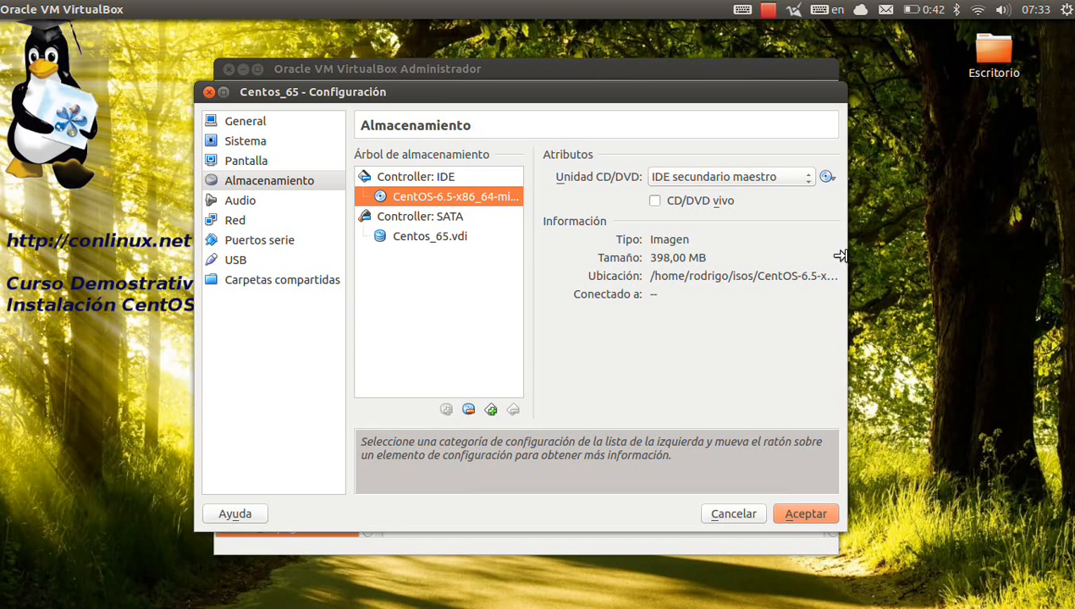
drag(845, 257, 928, 259)
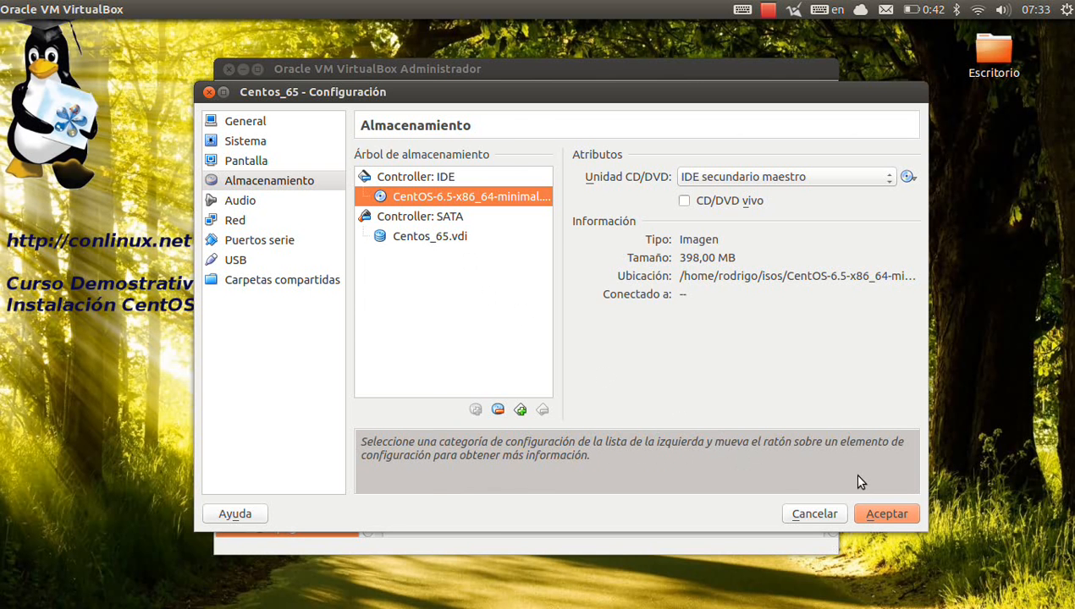
click(884, 513)
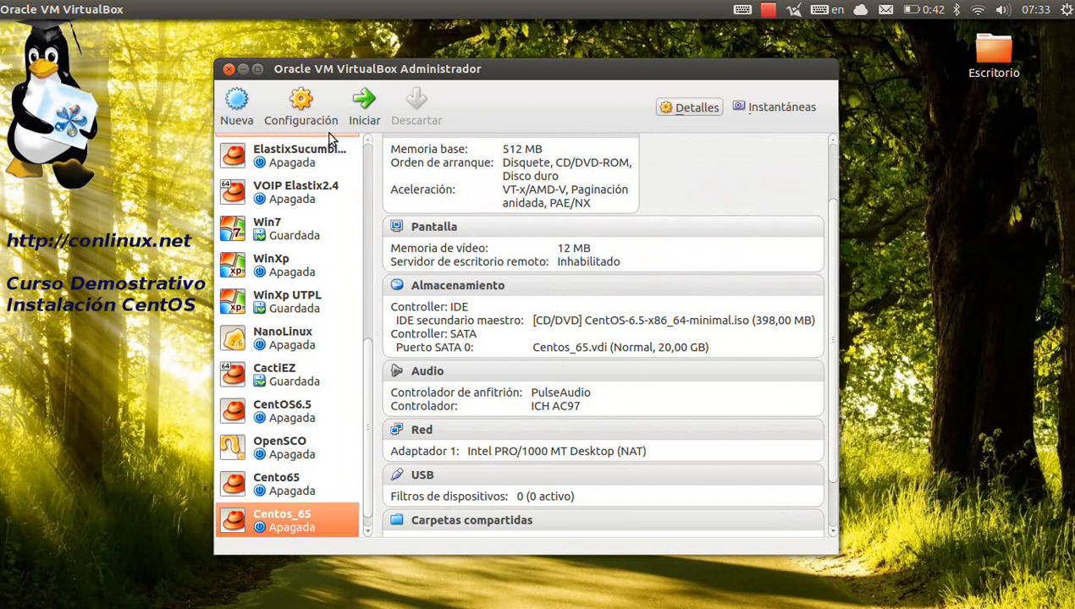
In the Centos_65 network settings, connect Adaptador 1 as Adaptador puente using the wlan0 interface
click(301, 110)
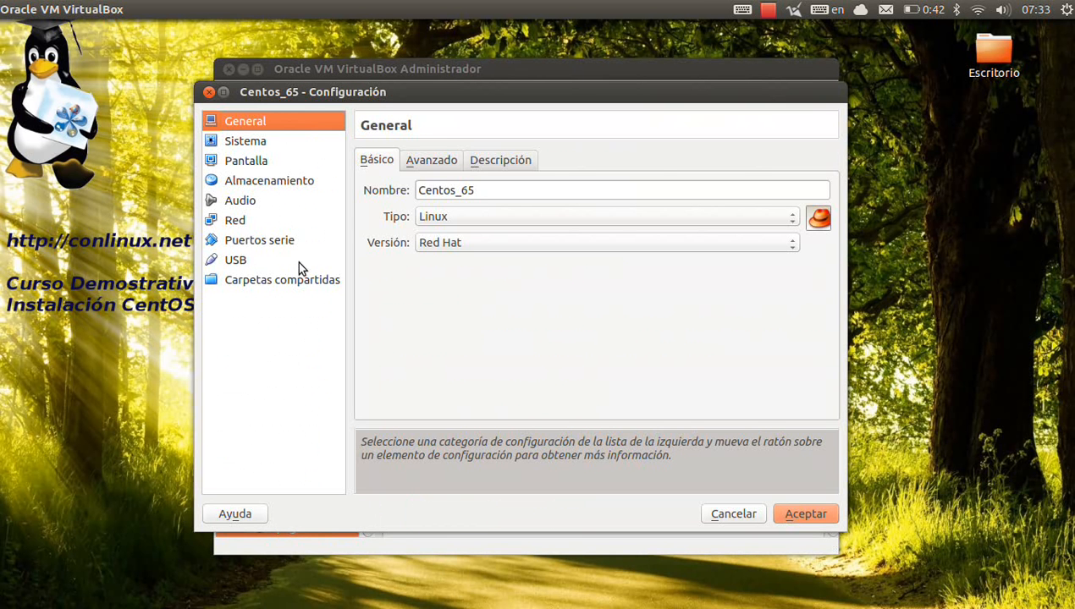
click(244, 224)
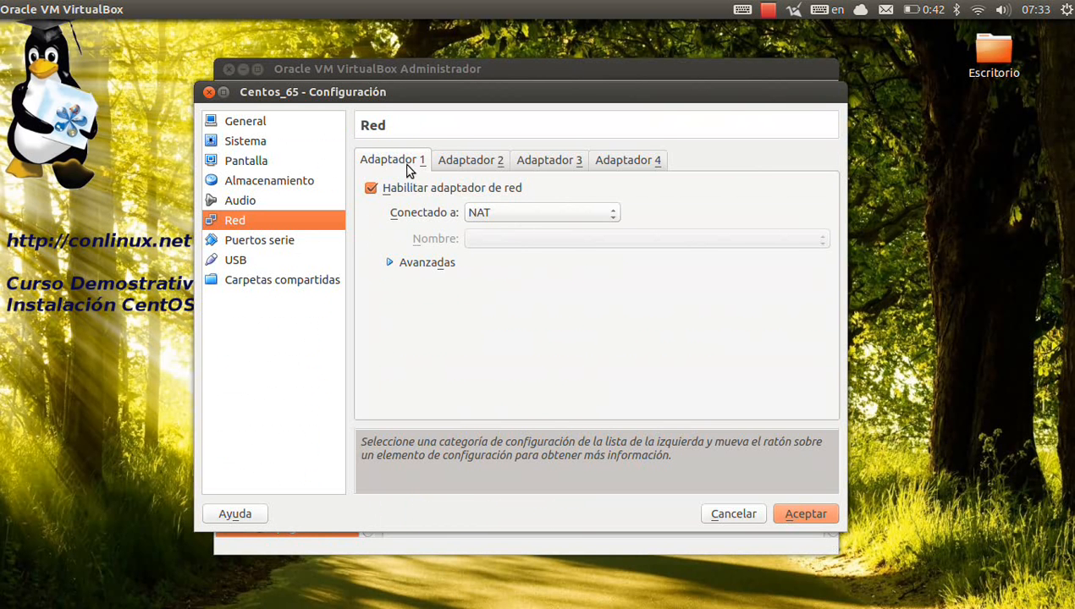
click(526, 216)
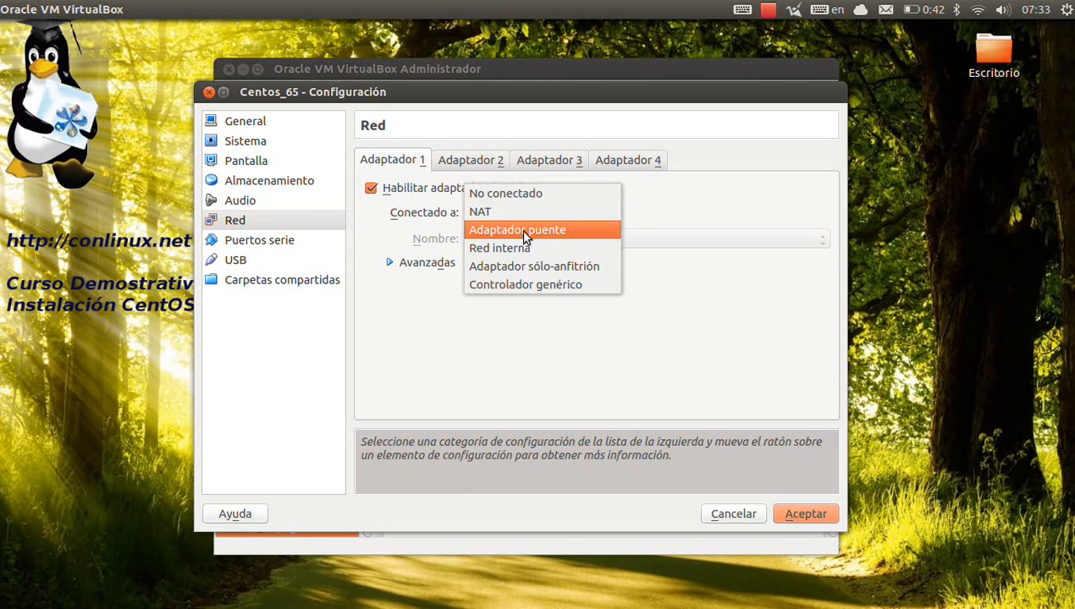
click(527, 230)
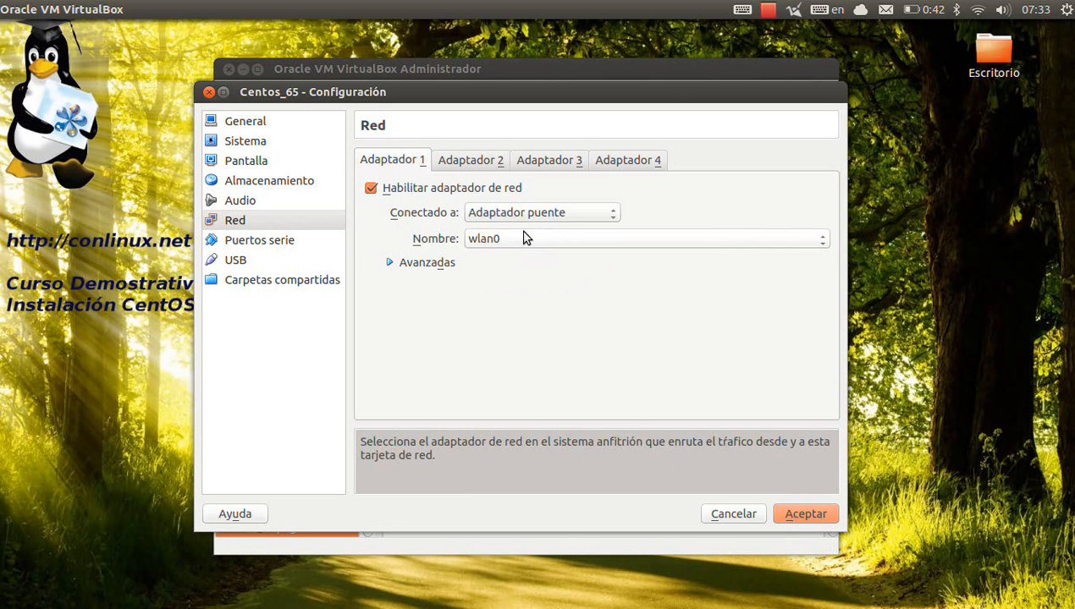
click(525, 243)
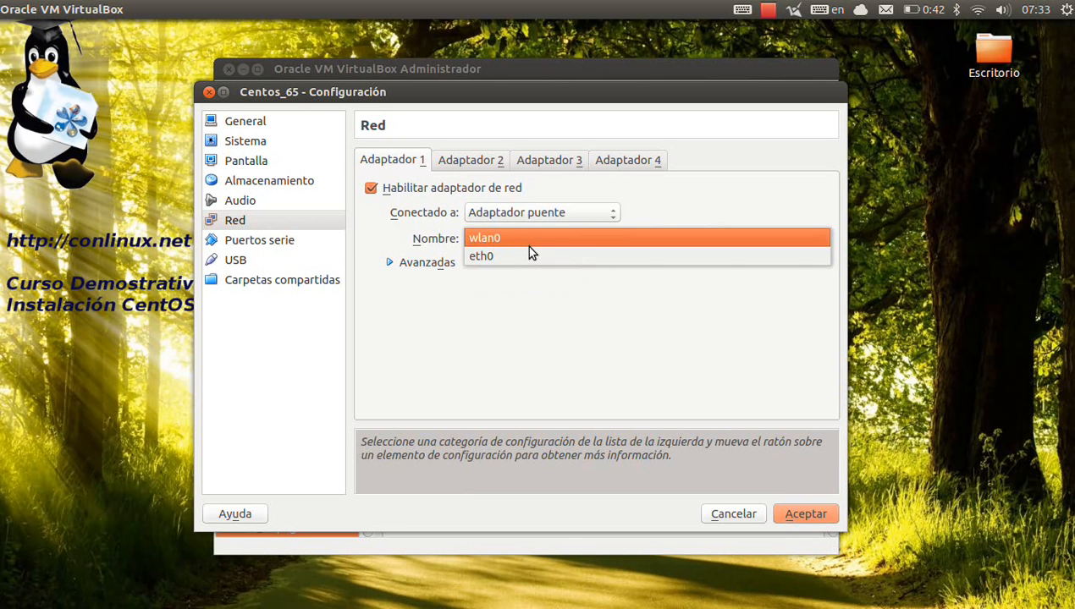
click(522, 254)
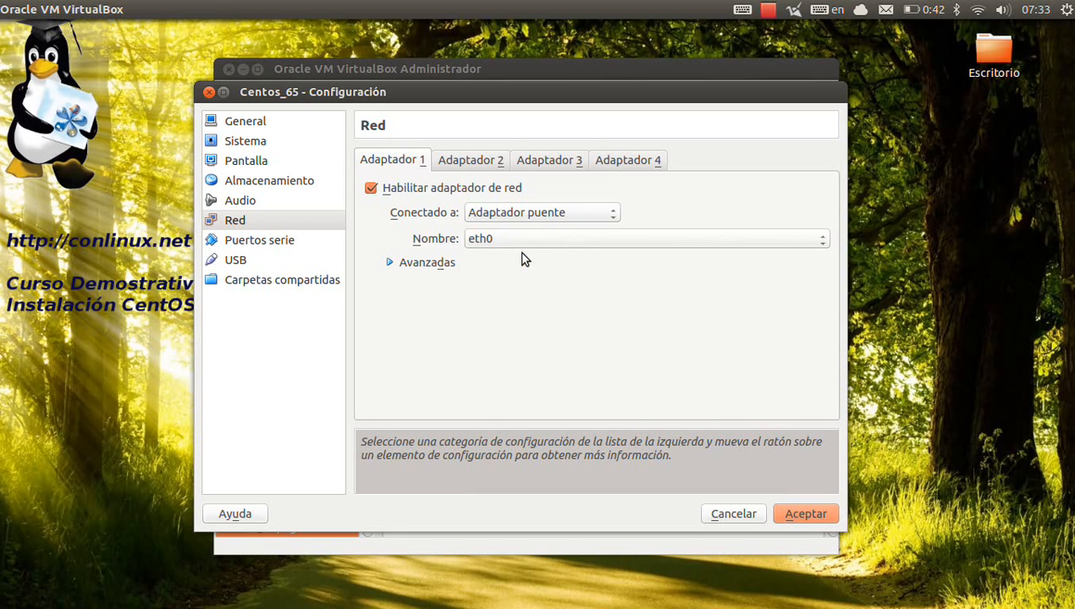
click(507, 240)
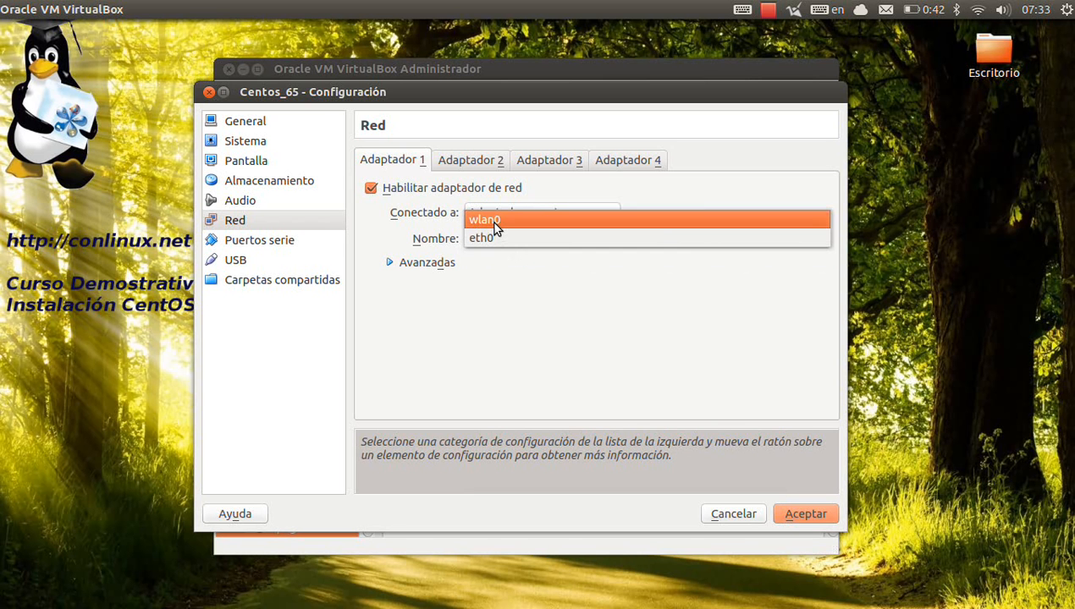
click(493, 223)
click(497, 240)
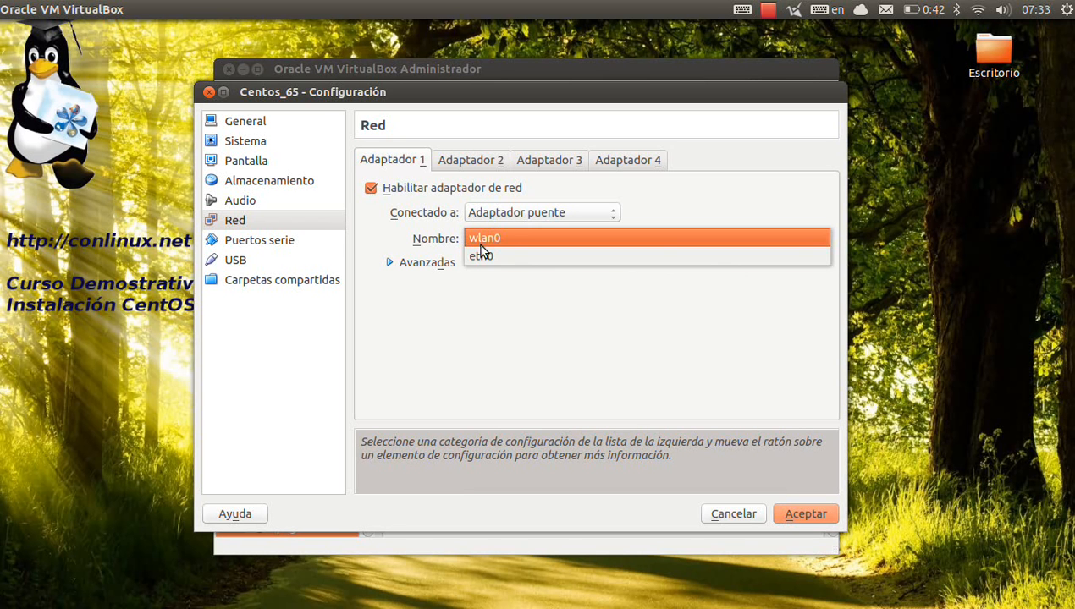
click(494, 240)
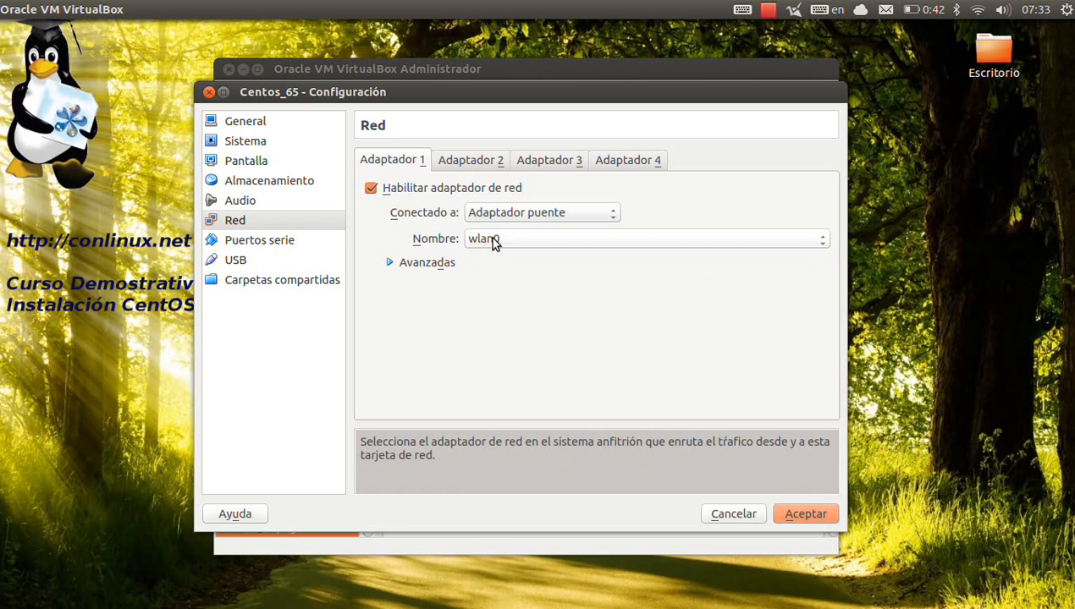
Enable Adaptador 2 as Adaptador puente on wlan0, compare it with Adaptador 1, and save the settings
click(476, 161)
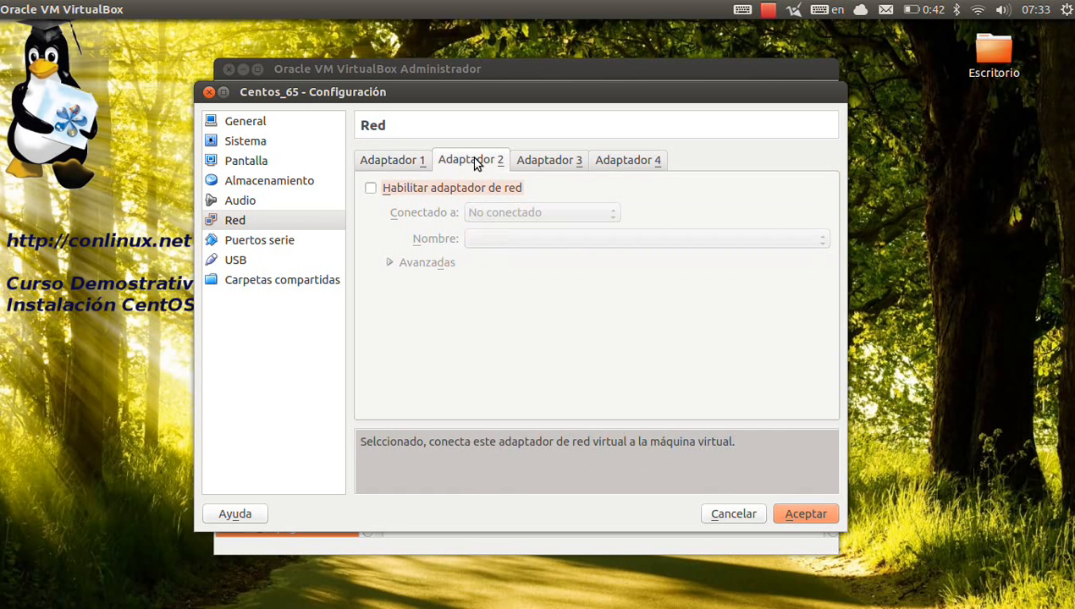
click(431, 188)
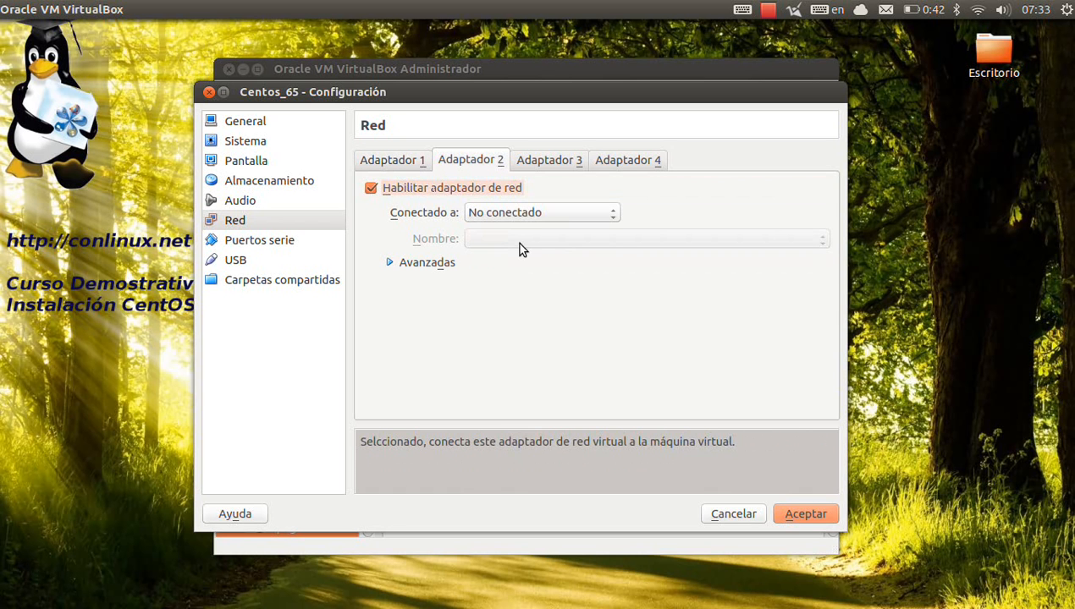
click(532, 214)
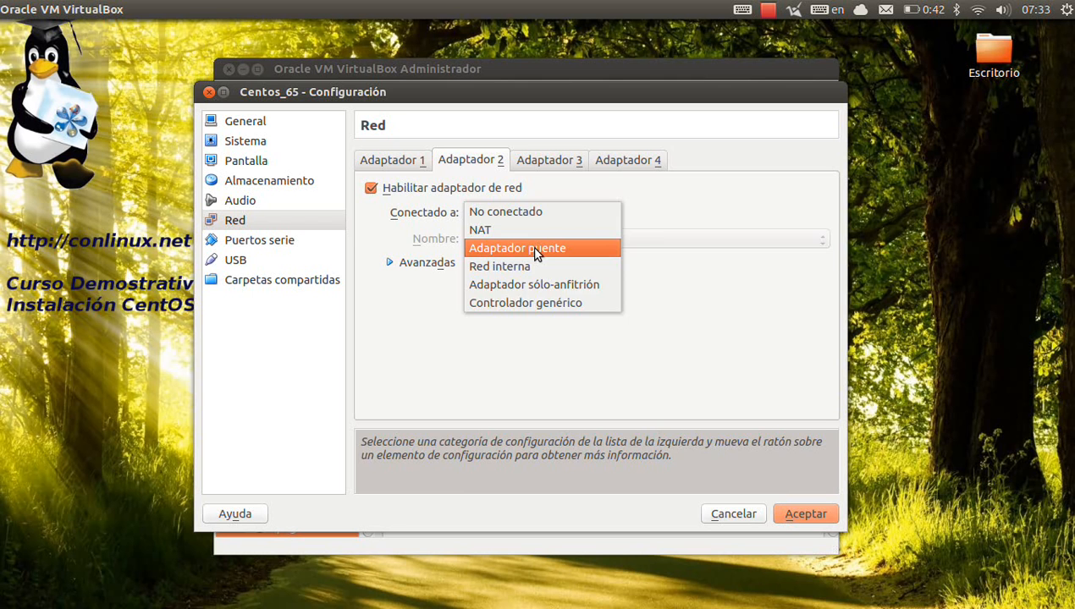
click(534, 250)
click(520, 241)
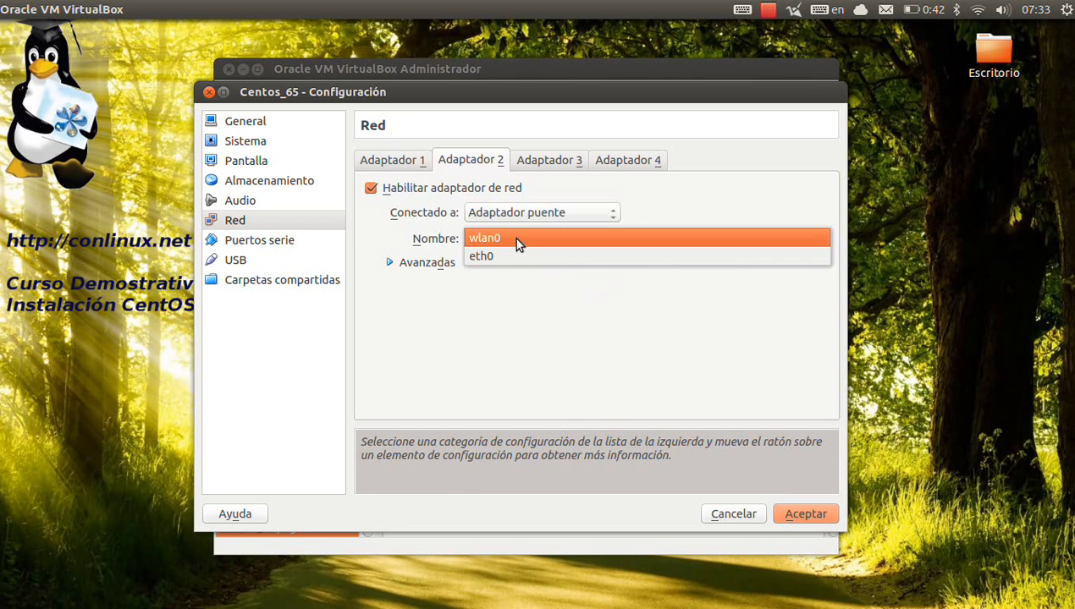
click(517, 240)
click(408, 168)
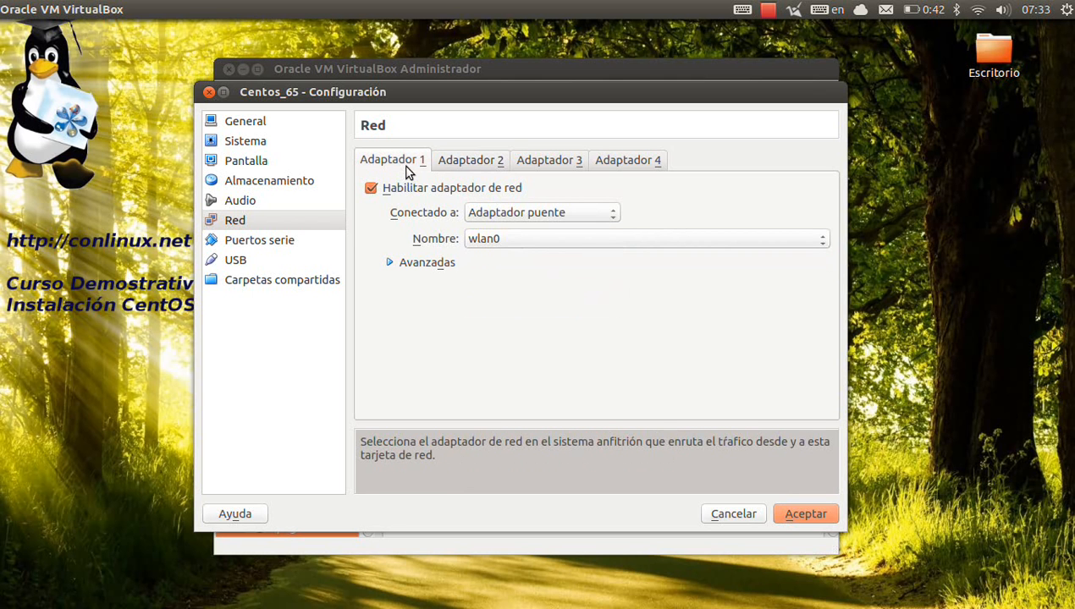
click(464, 170)
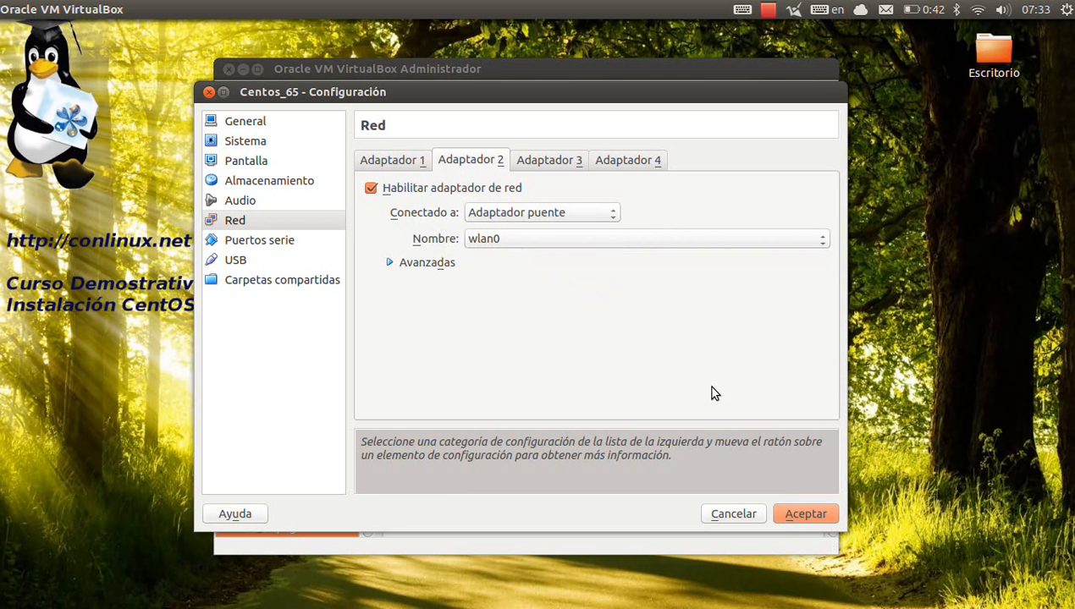
click(799, 511)
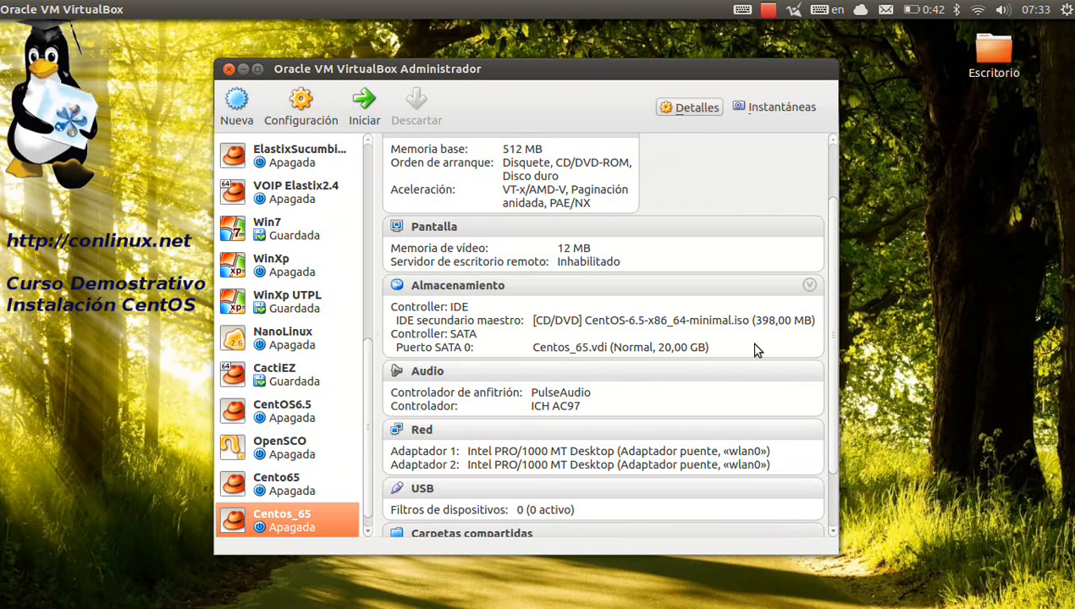
Start the Centos_65 virtual machine and reposition its window on the desktop
click(368, 120)
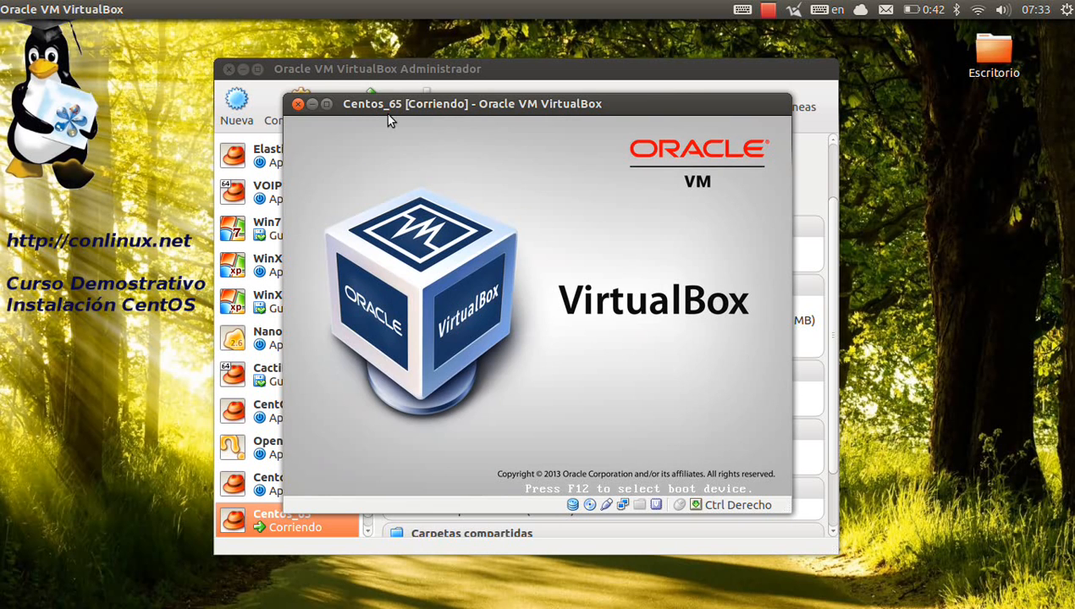
drag(385, 103, 480, 123)
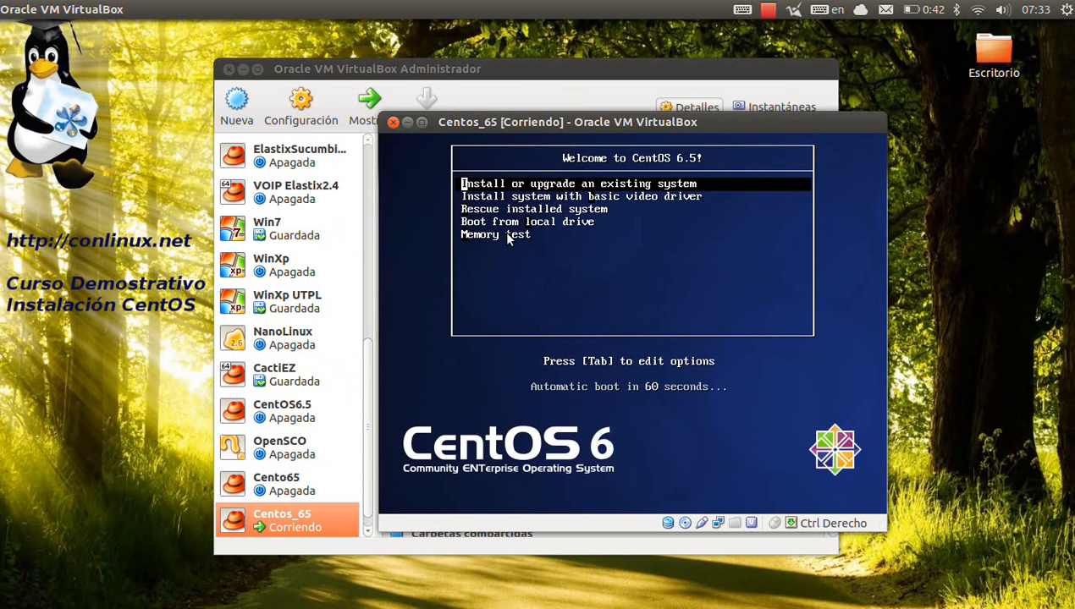
drag(558, 122, 474, 98)
Examine the CentOS 6.5 boot menu options, from installing or upgrading a system through Memory test
key(Down)
key(Down)
key(Down)
key(Down)
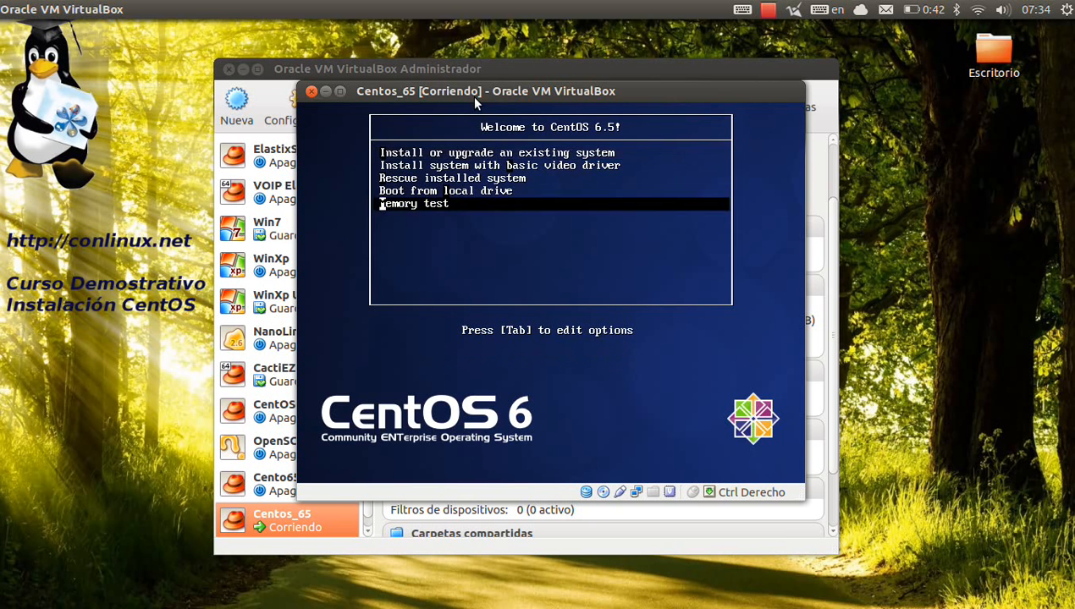
key(Up)
key(Up)
key(Up)
key(Up)
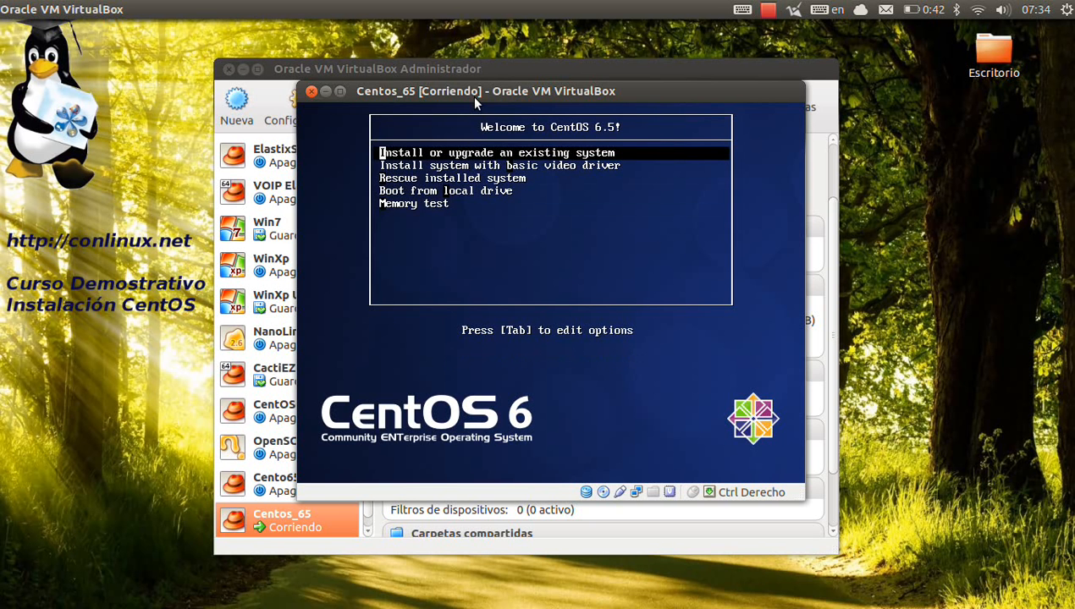
key(Down)
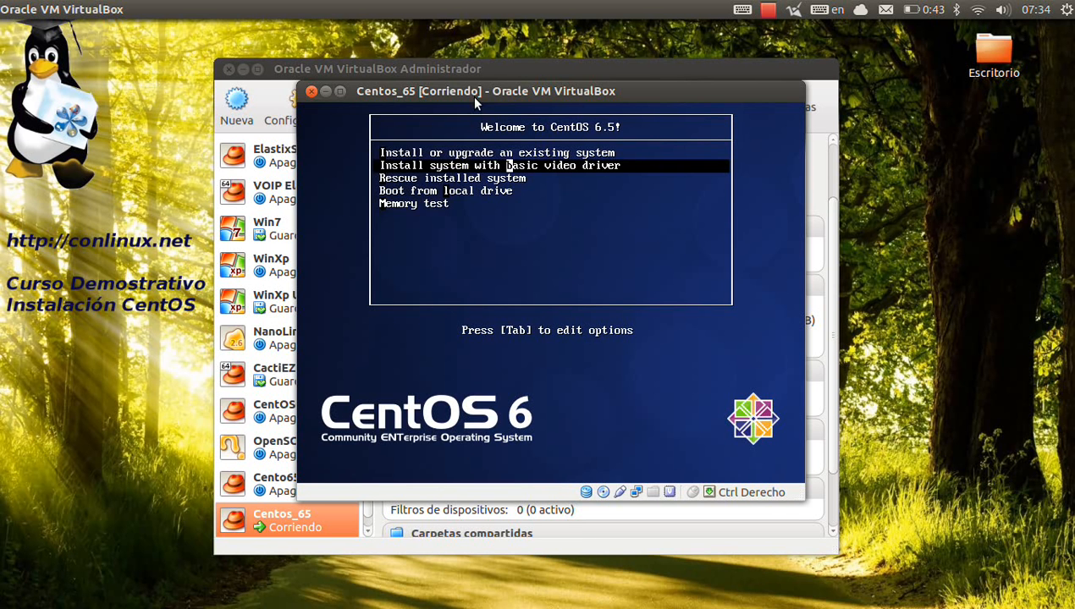
key(Down)
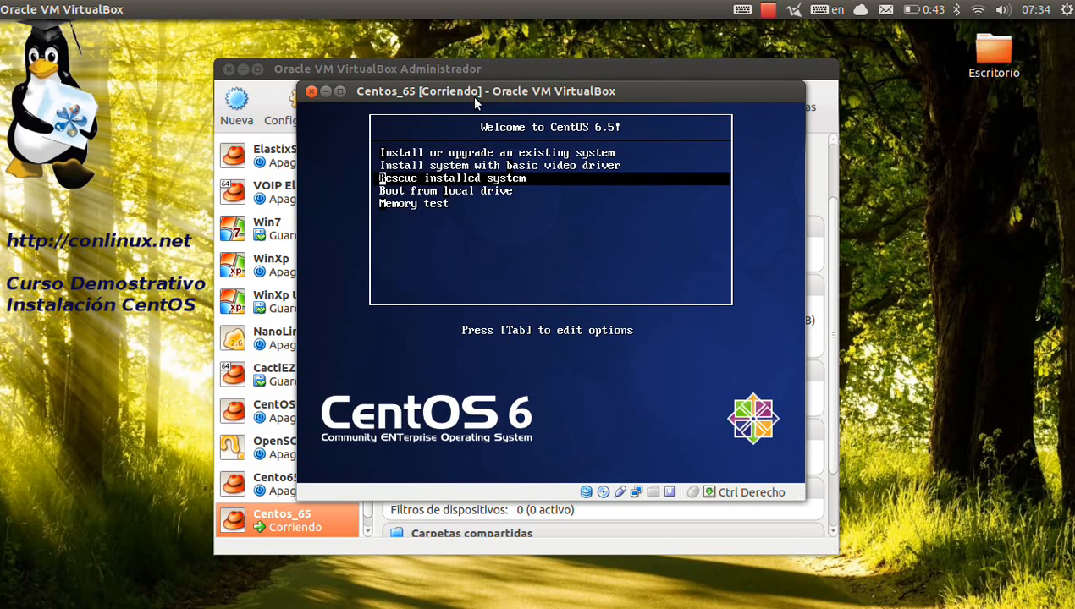
key(Down)
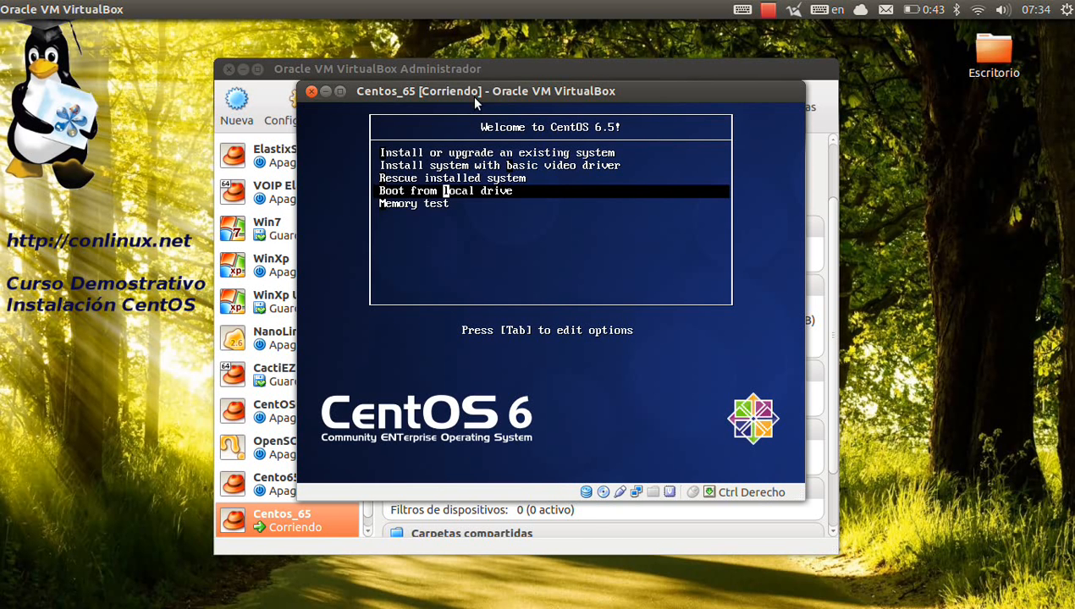
key(Down)
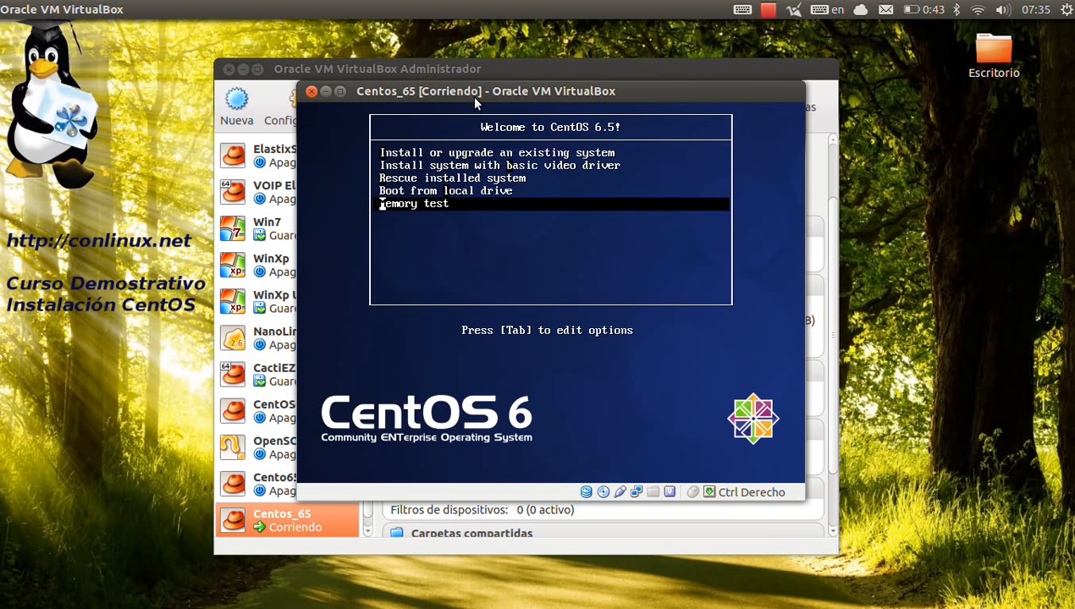
key(Up)
key(Up)
key(Up)
key(Up)
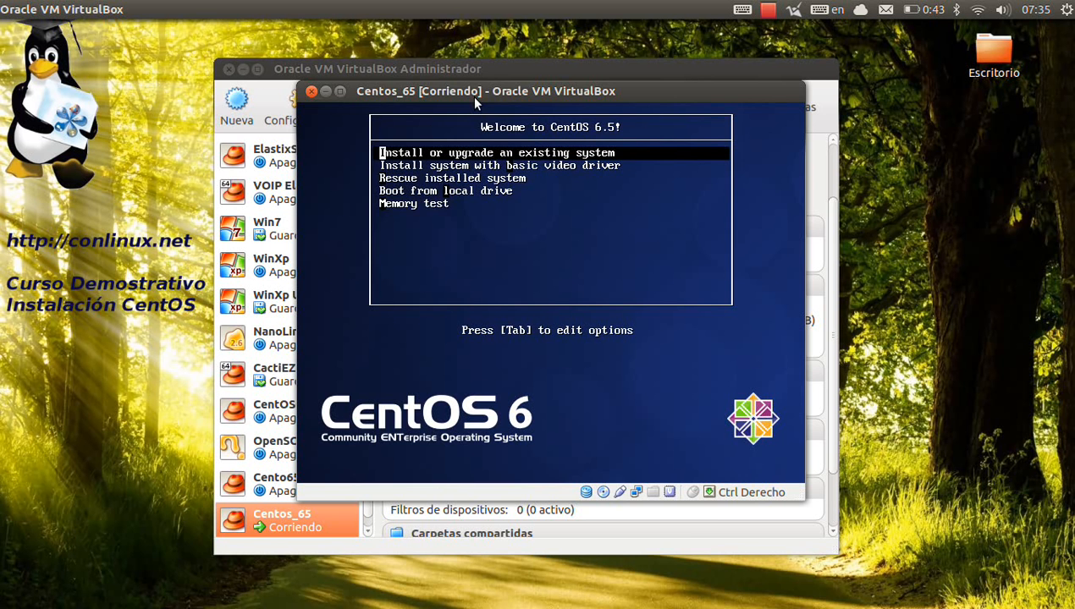
Boot the installer with Install or upgrade an existing system and reposition the virtual machine's window
key(Return)
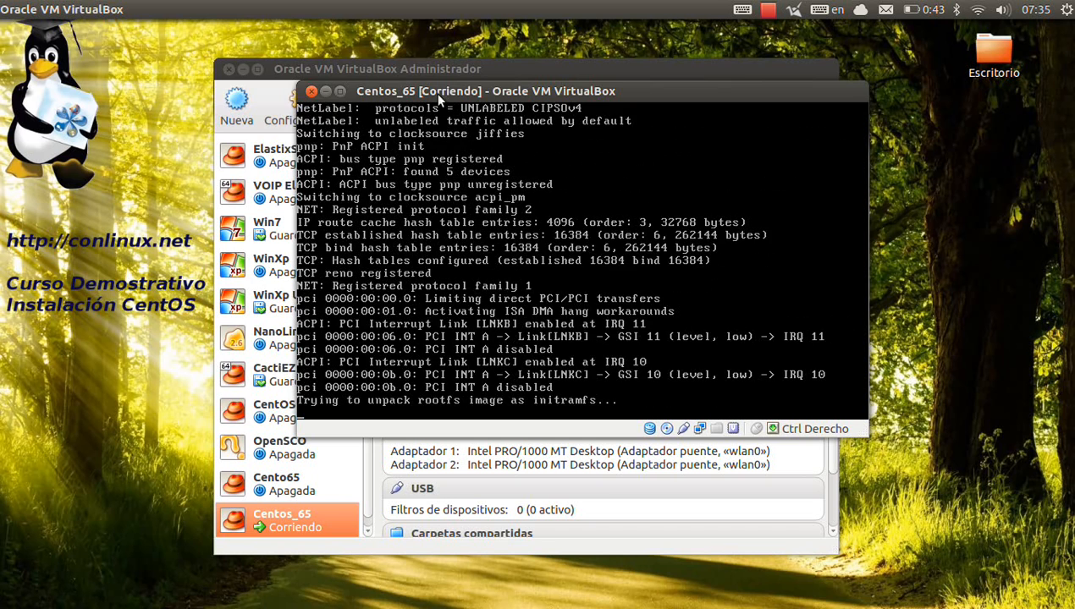
drag(434, 91, 377, 56)
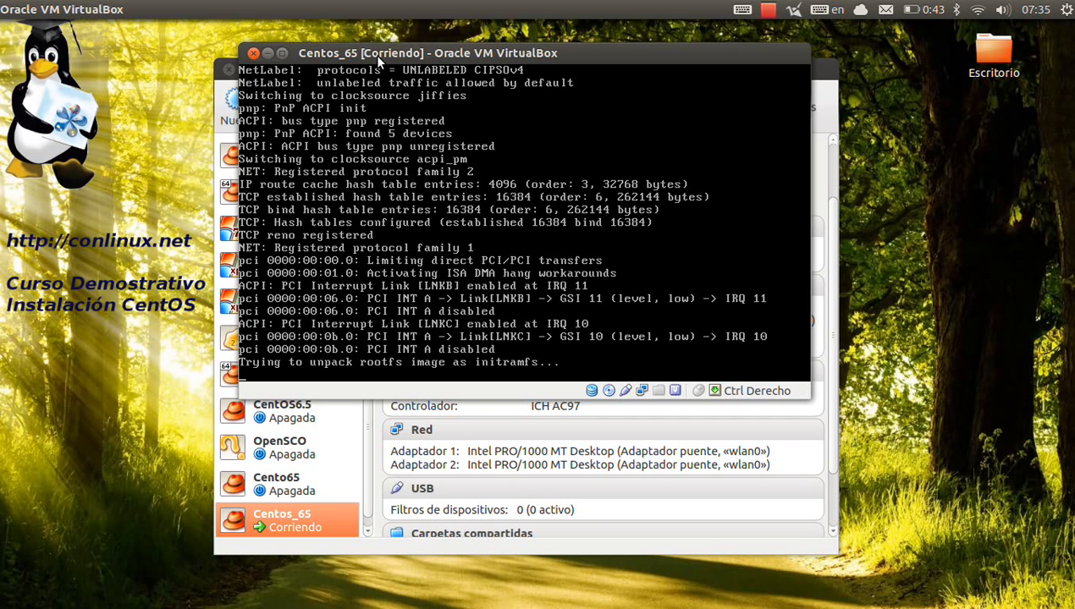
drag(374, 54, 397, 54)
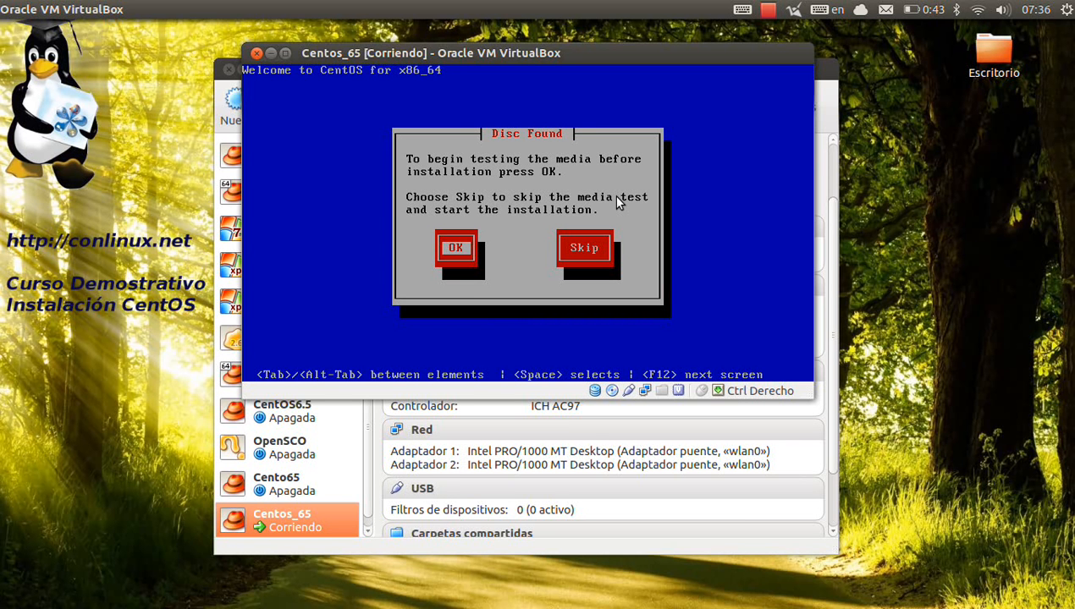
Skip the installation media test and continue past the CentOS welcome message
key(Tab)
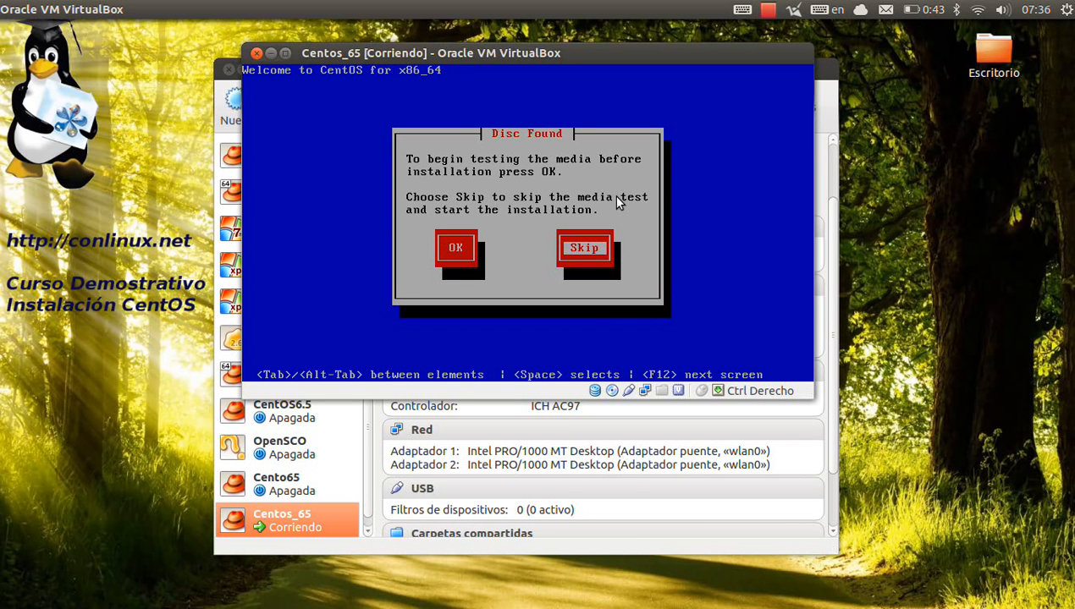
key(Return)
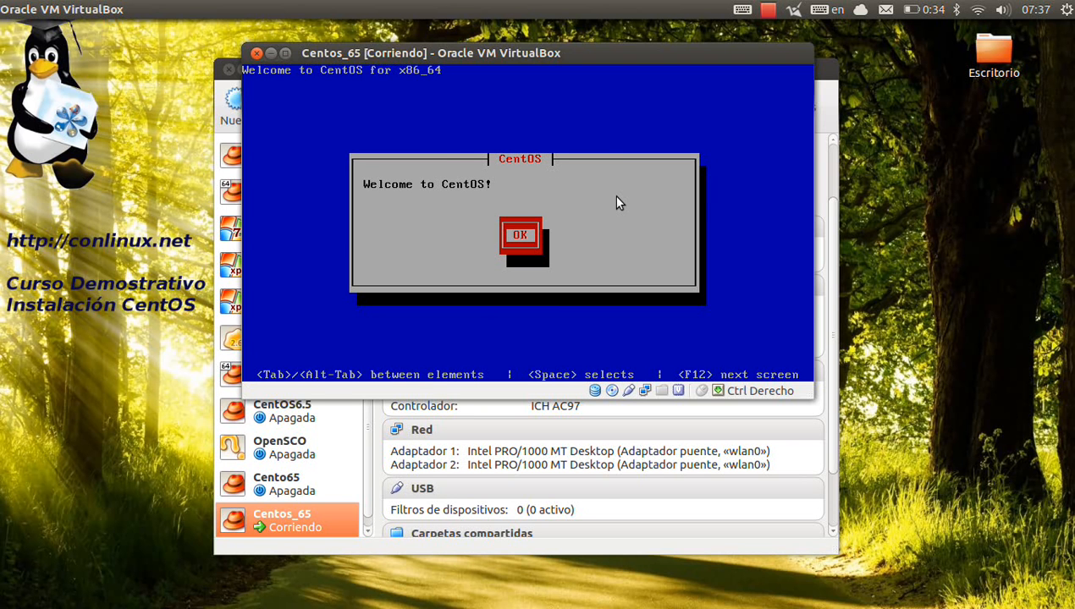
key(Return)
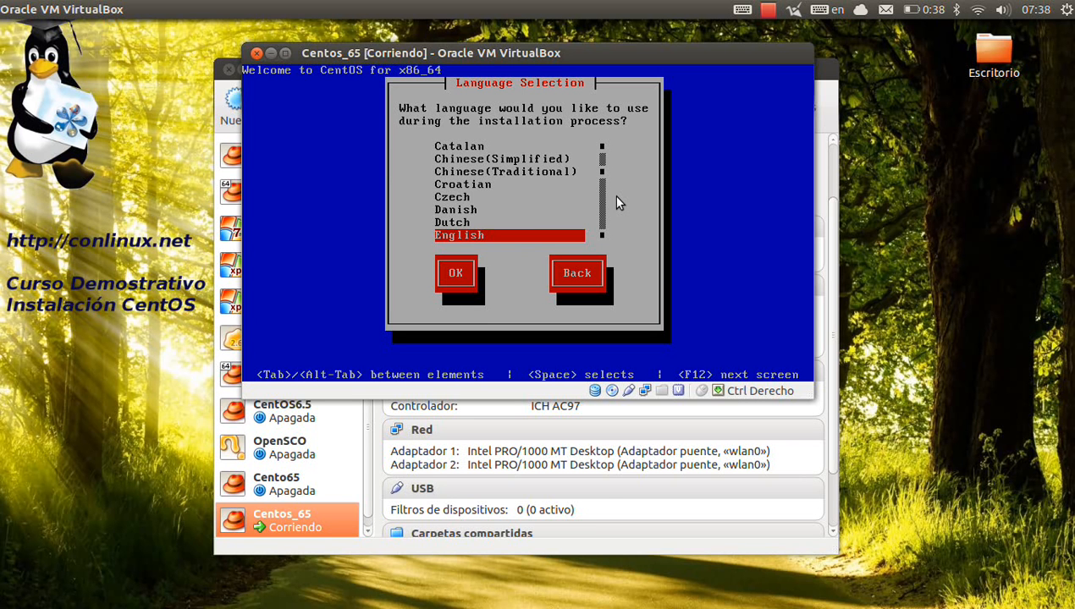
Set the installation language to Spanish and accept es as the keyboard model
key(s)
key(Down)
key(Down)
key(Down)
key(Down)
key(Down)
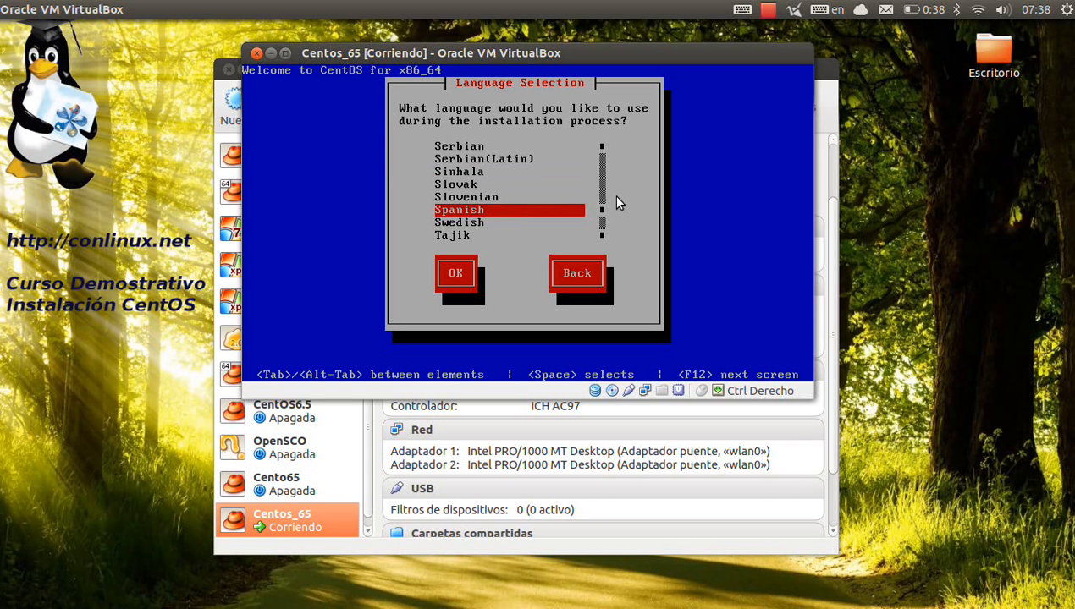
key(Tab)
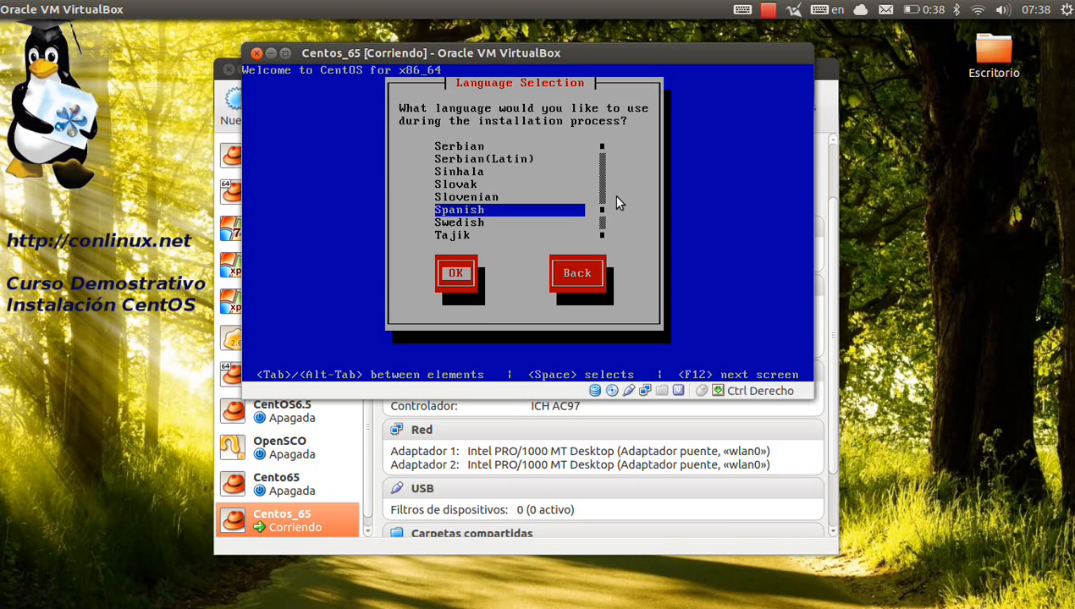
key(Return)
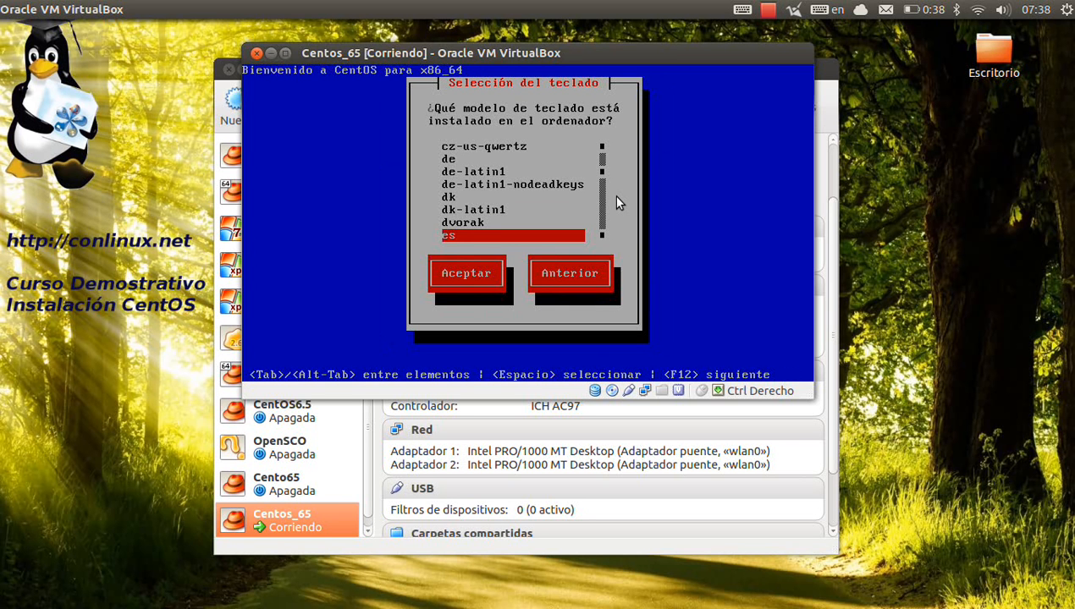
key(Tab)
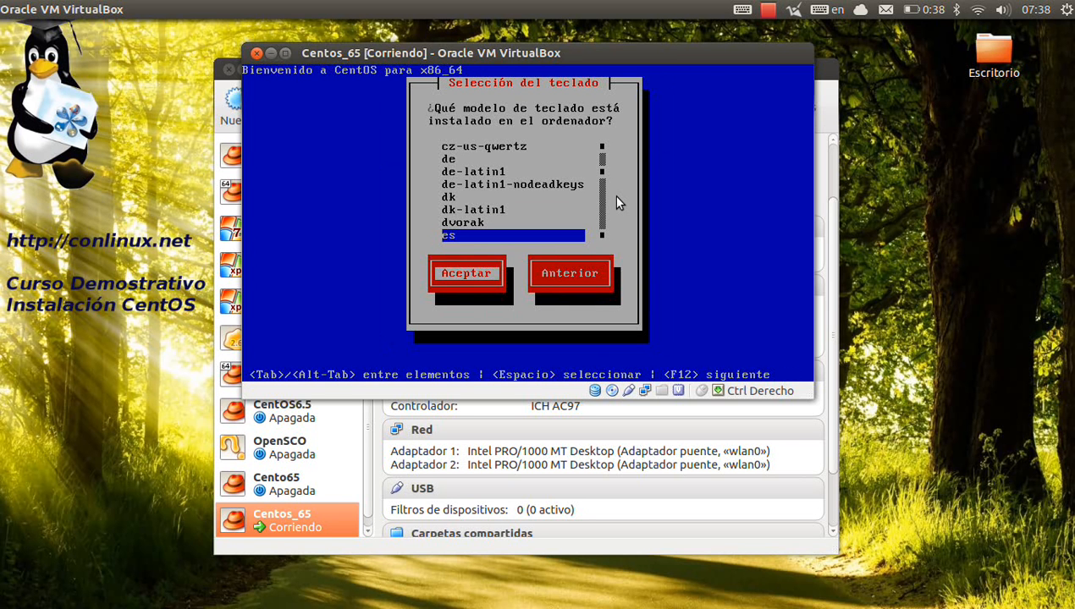
key(Return)
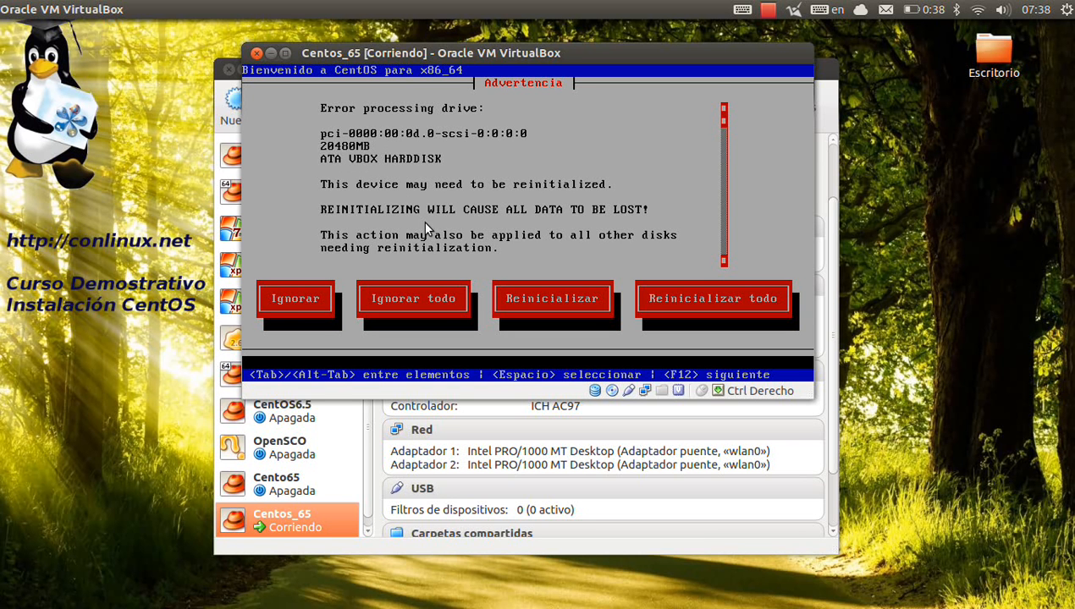
Answer the drive processing warning with Reinicializar todo to reinitialize all the disks
key(Tab)
key(Tab)
key(Tab)
key(Tab)
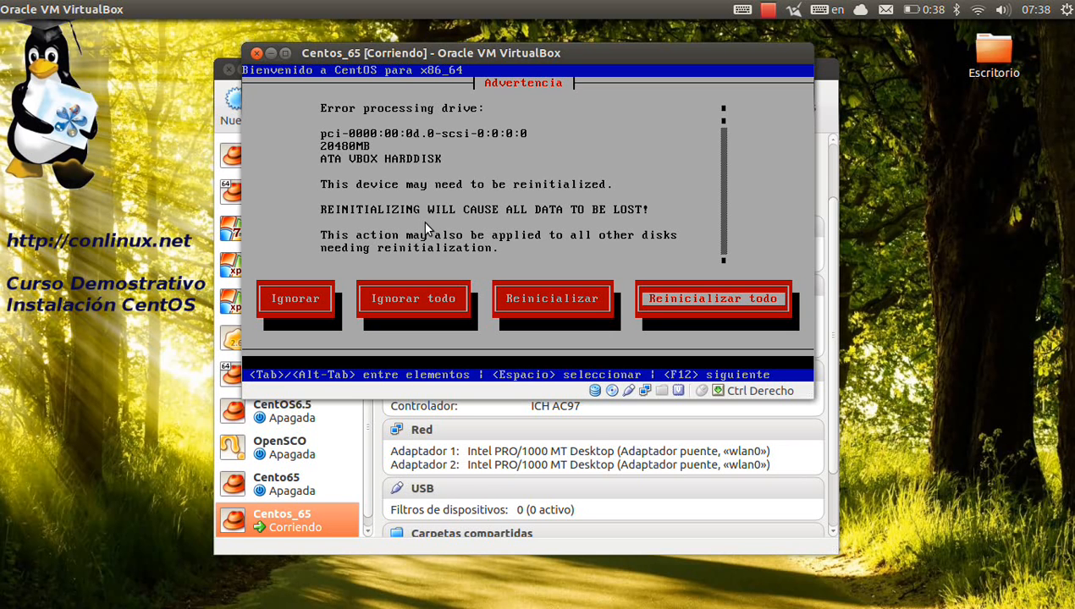
key(Return)
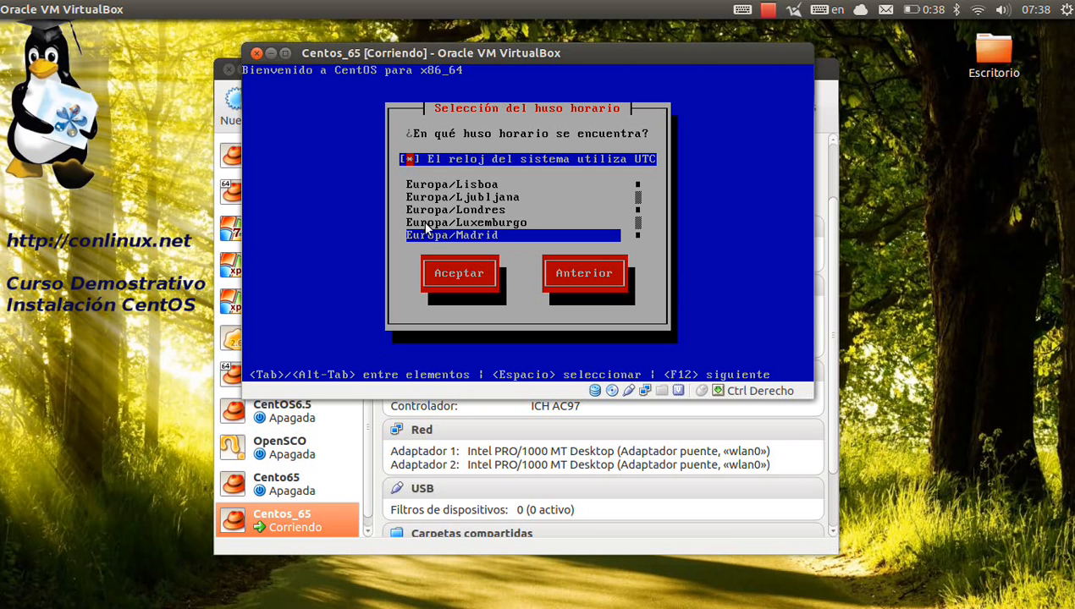
Set the time zone to América/Guayaquil, keeping the system clock on UTC, and accept it
key(Tab)
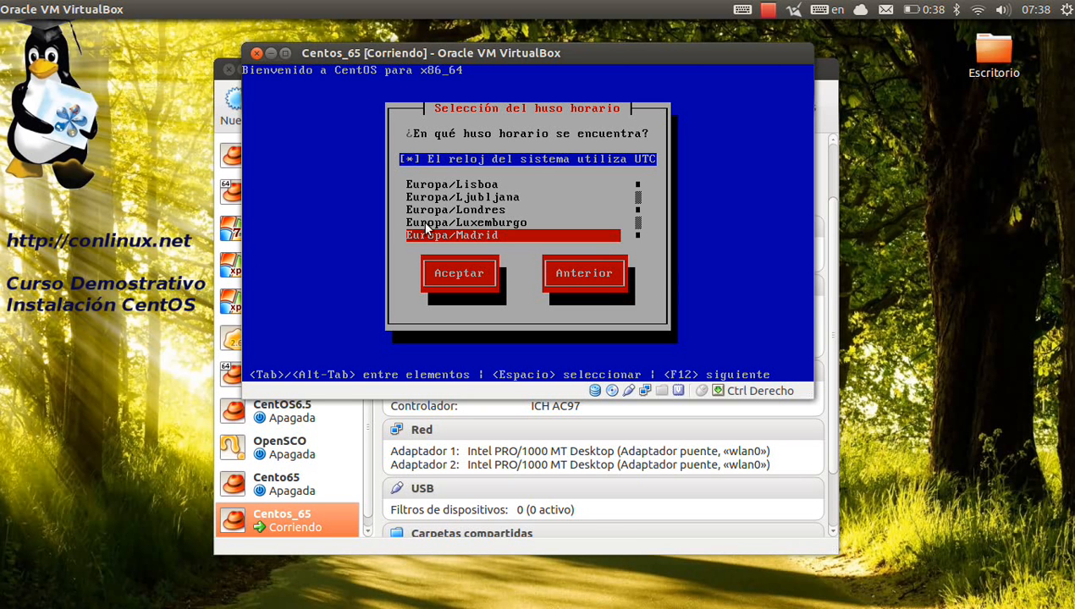
key(Home)
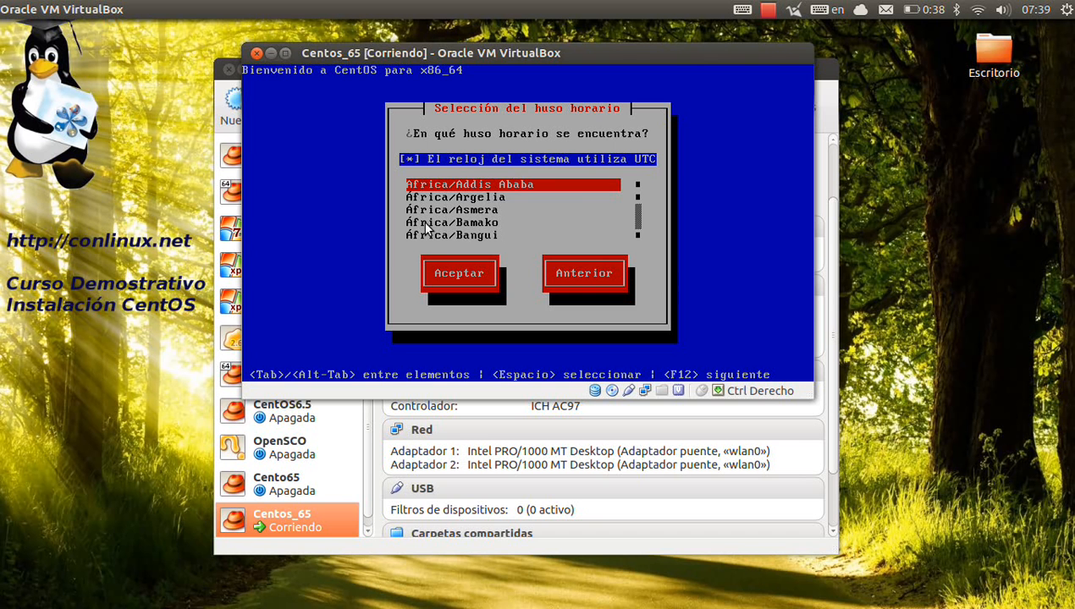
key(Down)
key(Down)
key(Down)
key(Down)
key(Down)
key(Down)
key(Down)
key(Down)
key(Down)
key(Down)
key(Down)
key(Down)
key(Down)
key(Down)
key(Down)
key(Down)
key(Down)
key(Down)
key(Down)
key(Down)
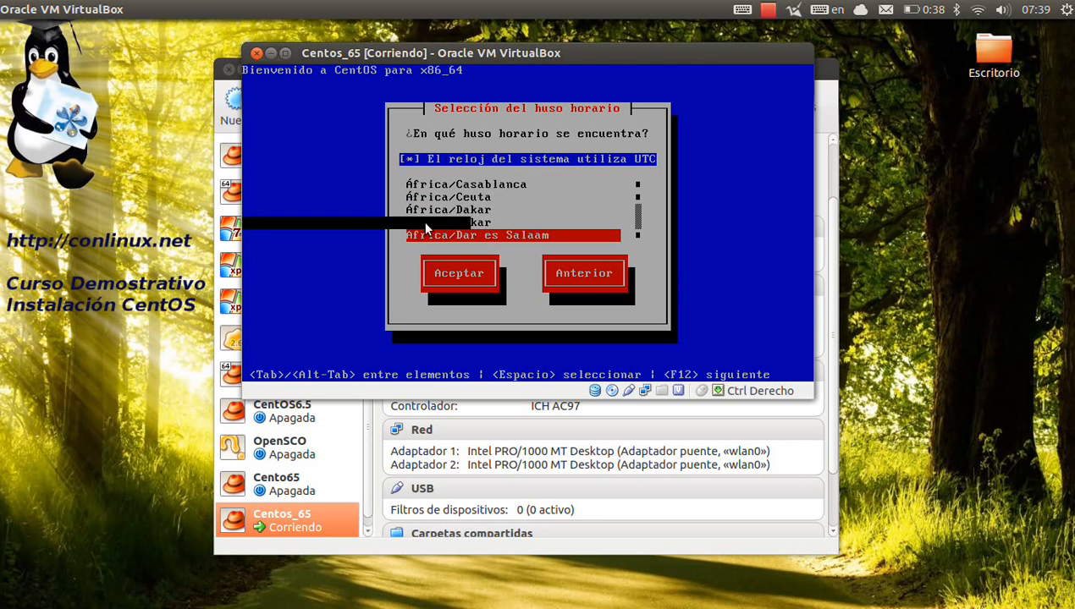
key(Down)
key(Down)
key(Down)
key(Down)
key(Down)
key(Down)
key(Down)
key(Down)
key(Down)
key(Down)
key(Down)
key(Down)
key(Down)
key(Down)
key(Down)
key(Down)
key(Down)
key(Down)
key(Down)
key(Down)
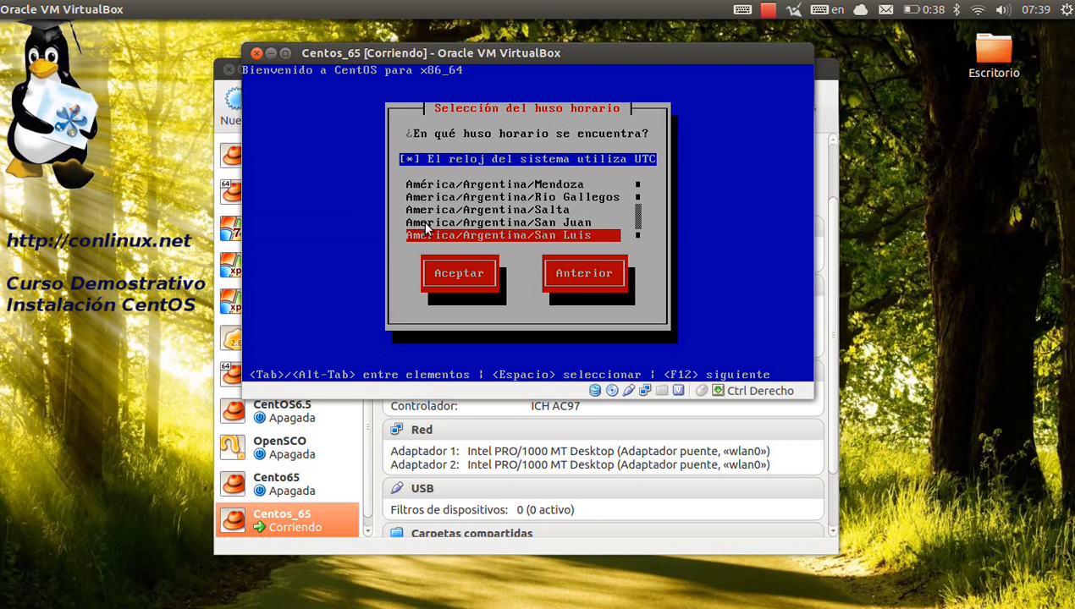
key(Down)
key(Down)
key(Down)
key(Down)
key(Down)
key(Down)
key(Down)
key(Down)
key(Down)
key(Down)
key(Down)
key(Down)
key(Down)
key(Down)
key(Down)
key(Down)
key(Down)
key(Down)
key(Down)
key(Down)
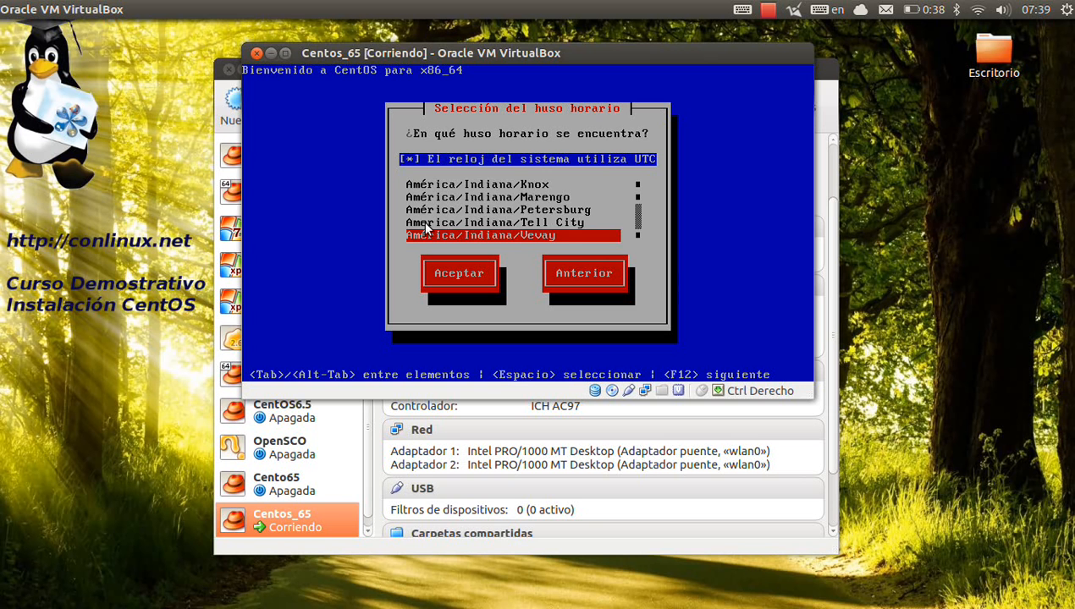
key(Up)
key(Up)
key(Up)
key(Up)
key(Up)
key(Up)
key(Up)
key(Up)
key(Up)
key(Up)
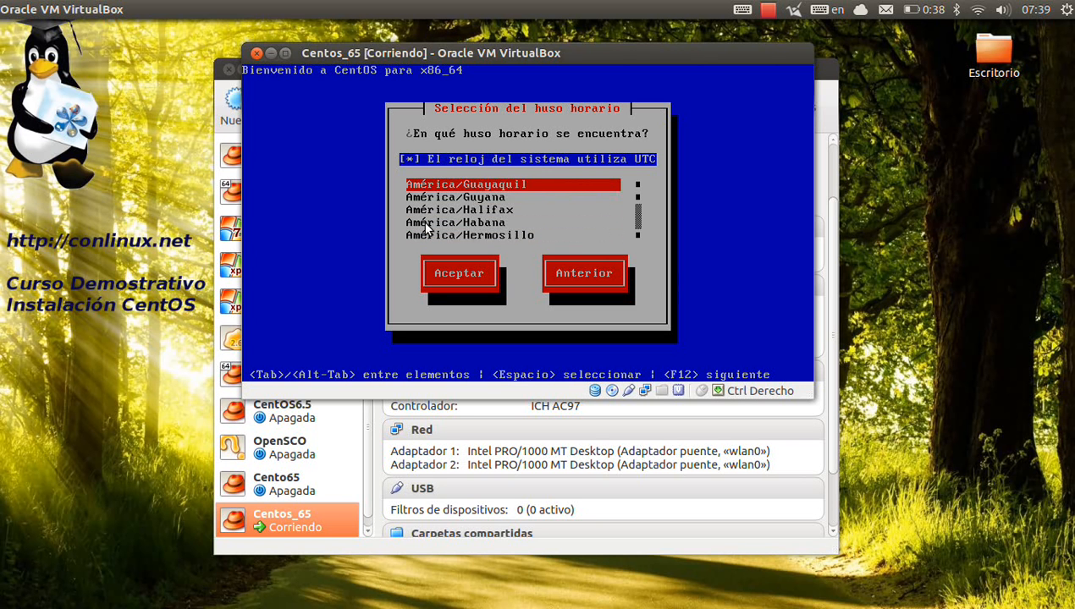
key(Tab)
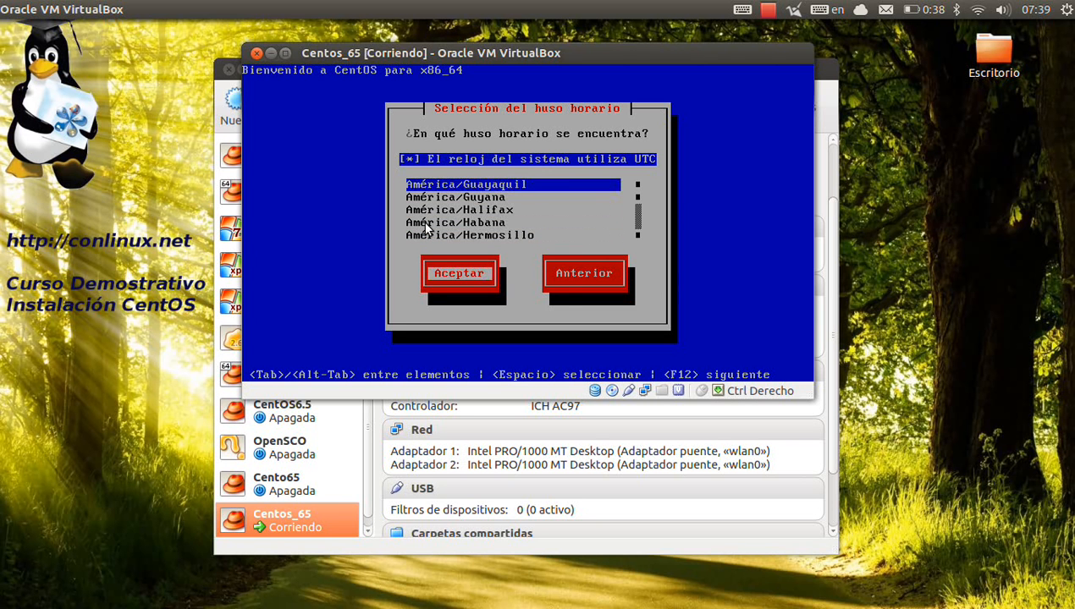
key(Return)
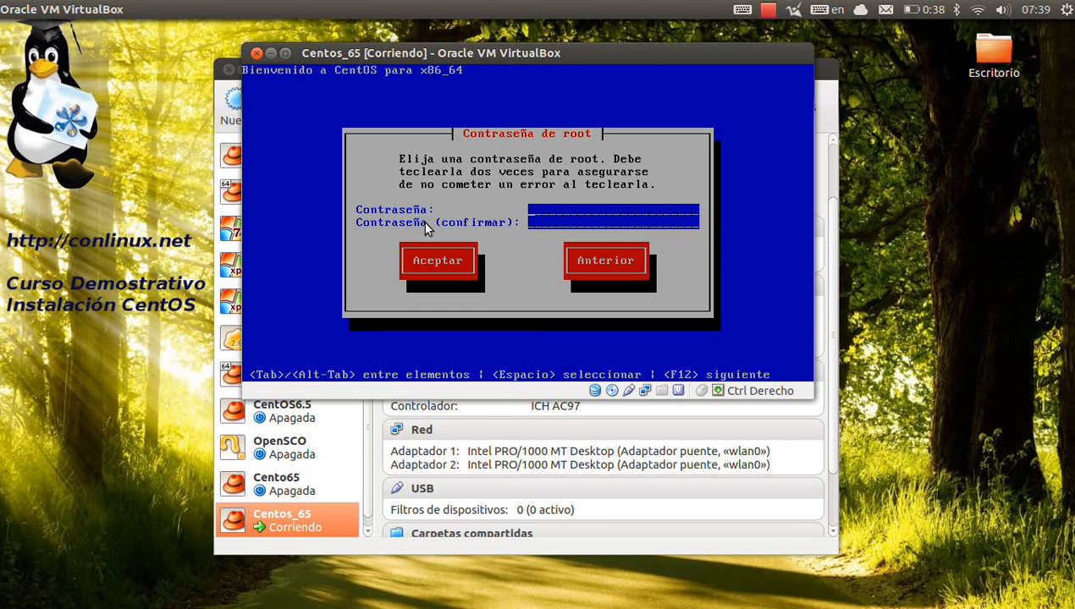
Enter and confirm the root password, and choose to use it despite the weak password warning
text(***************)
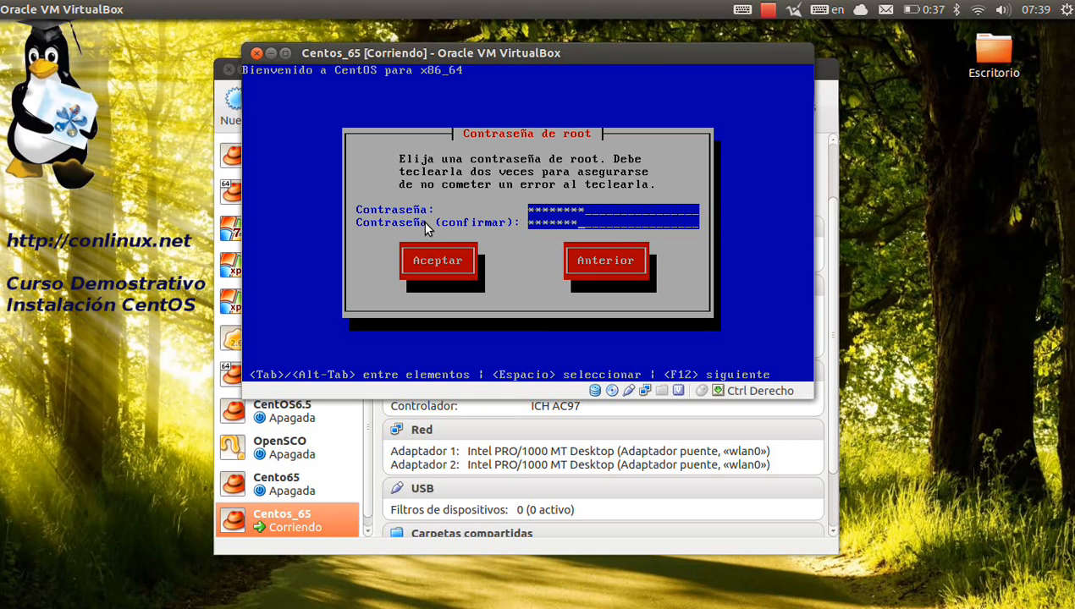
text(*)
key(Tab)
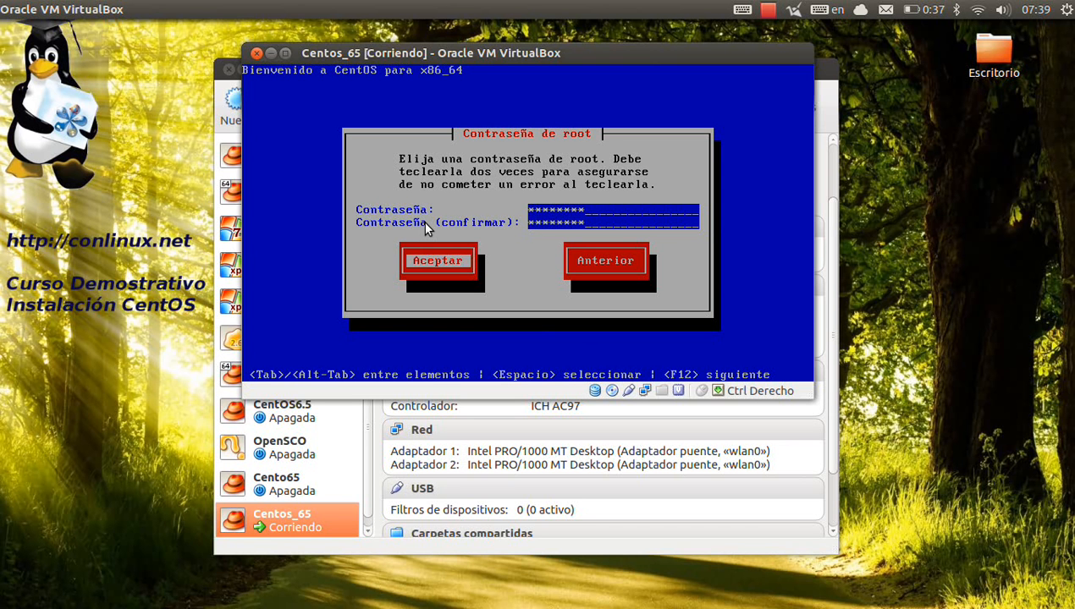
key(Return)
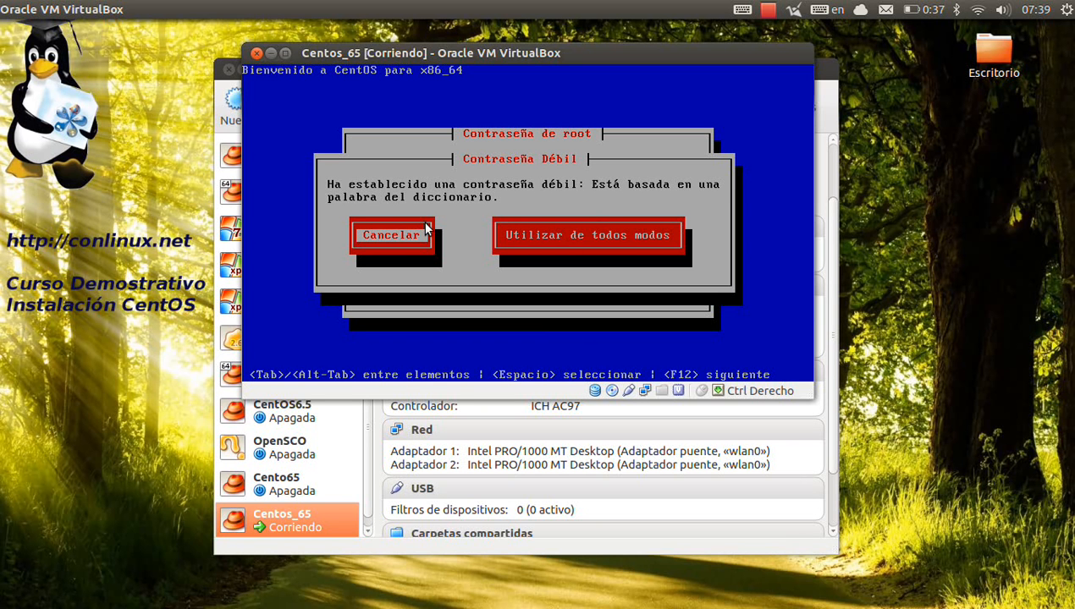
key(Tab)
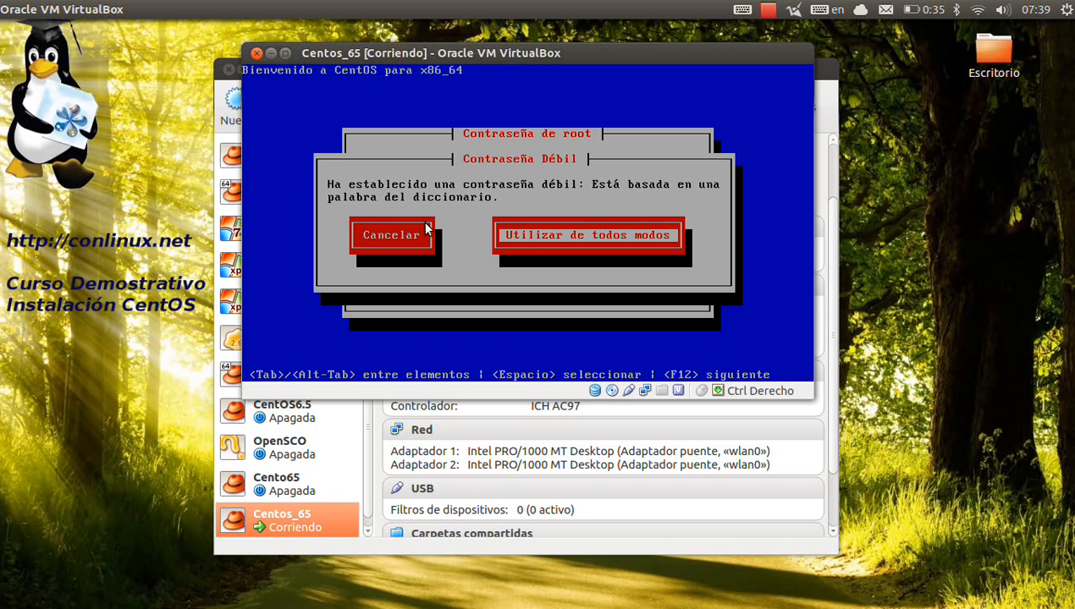
key(Return)
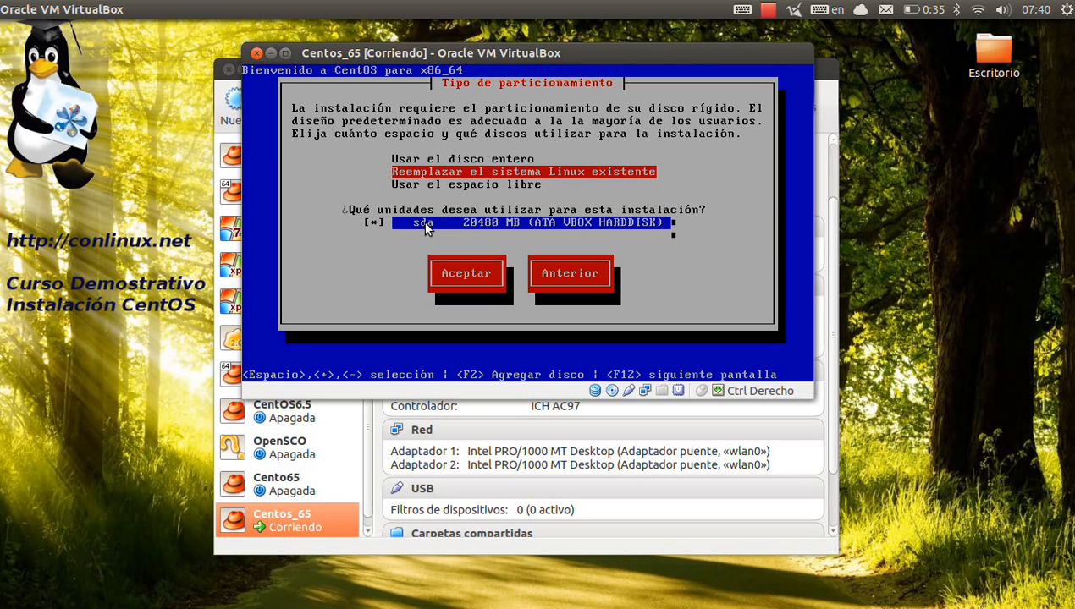
Choose Usar el espacio libre on the sda drive as the partitioning type and write the changes to disk
key(Down)
key(Tab)
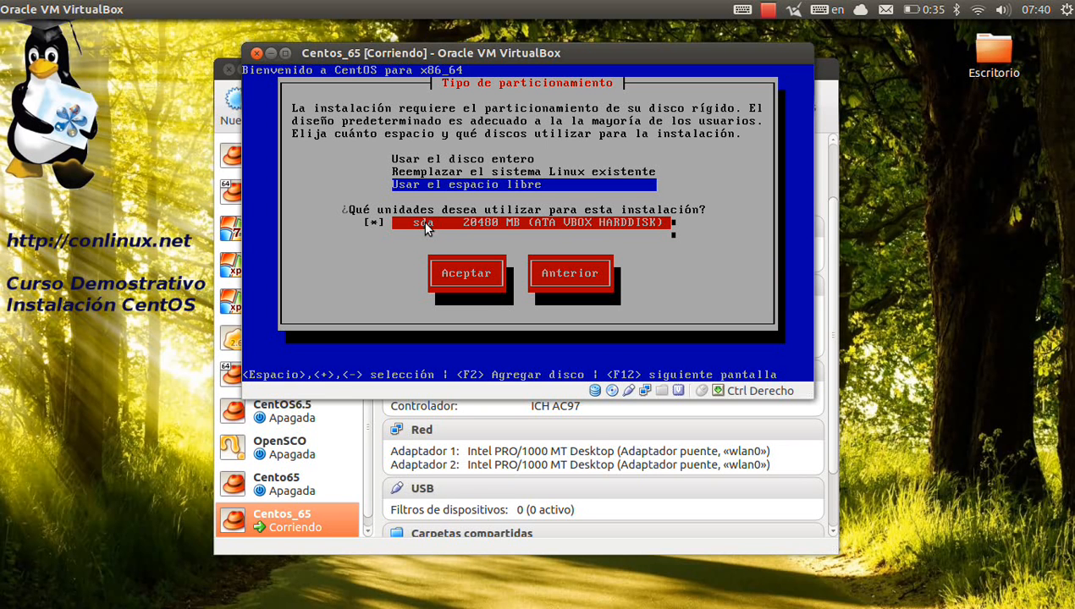
key(Tab)
key(Return)
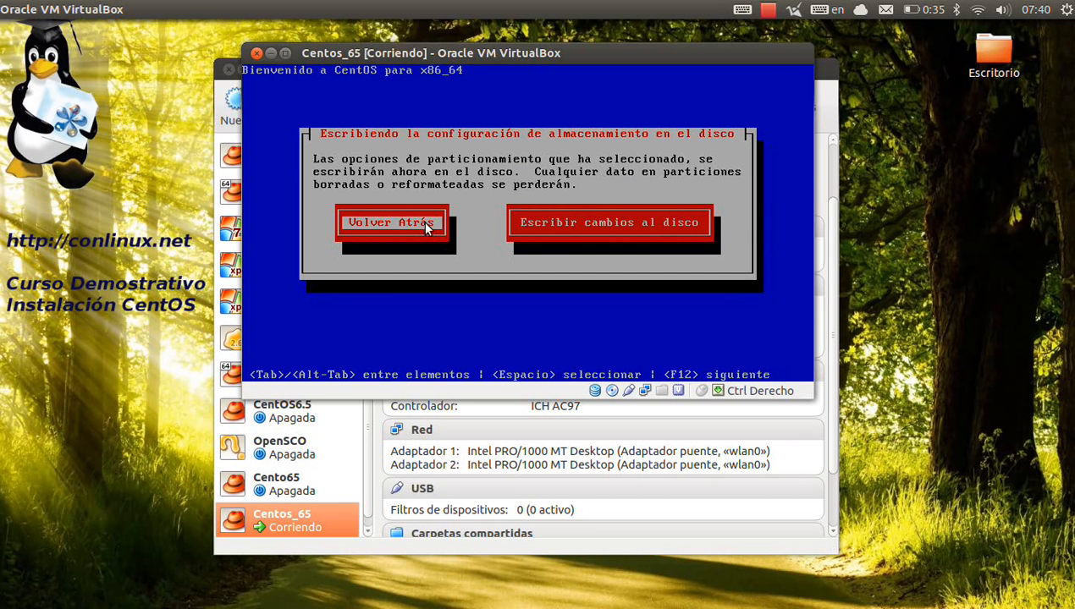
key(Tab)
key(Return)
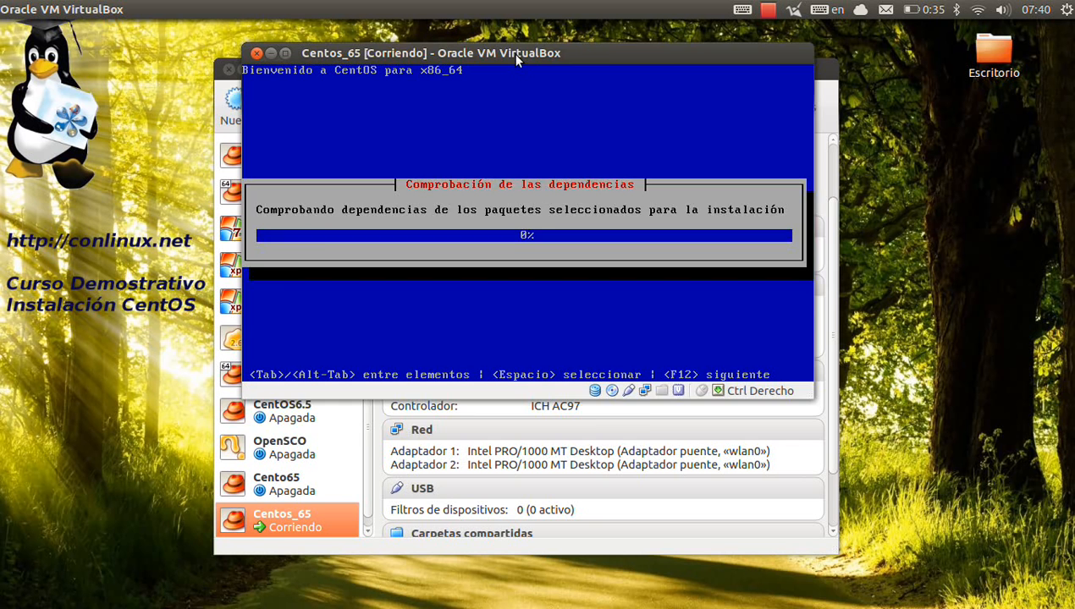
drag(511, 53, 582, 116)
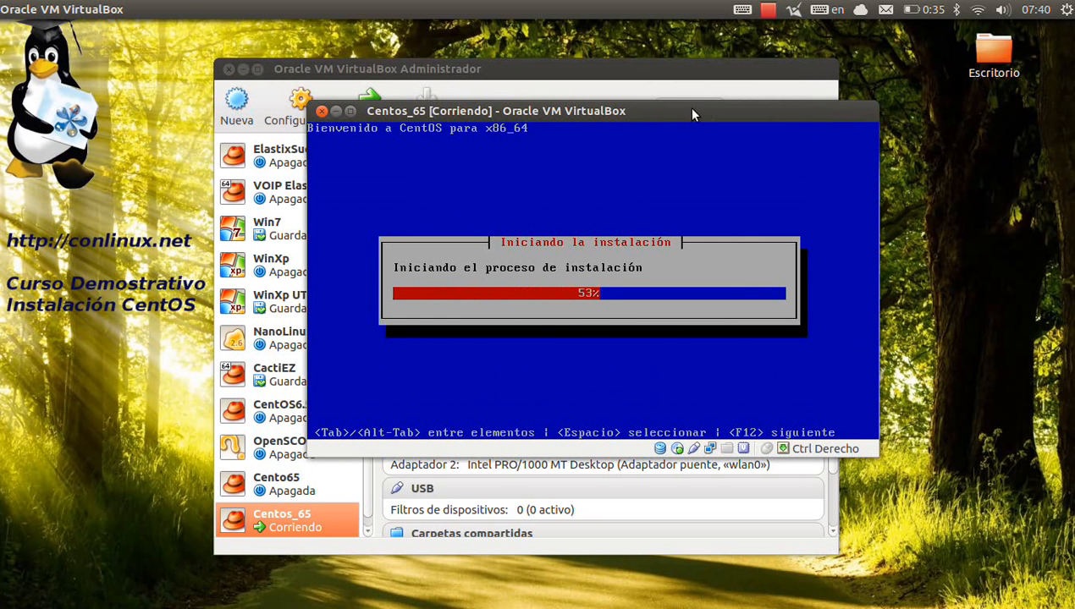
drag(686, 107, 685, 135)
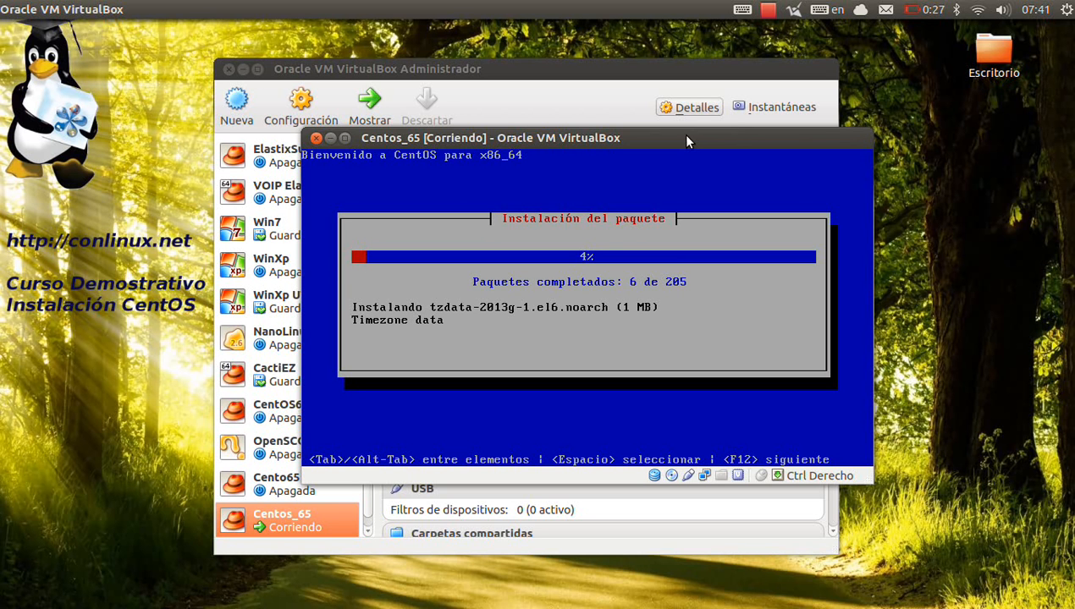
click(772, 11)
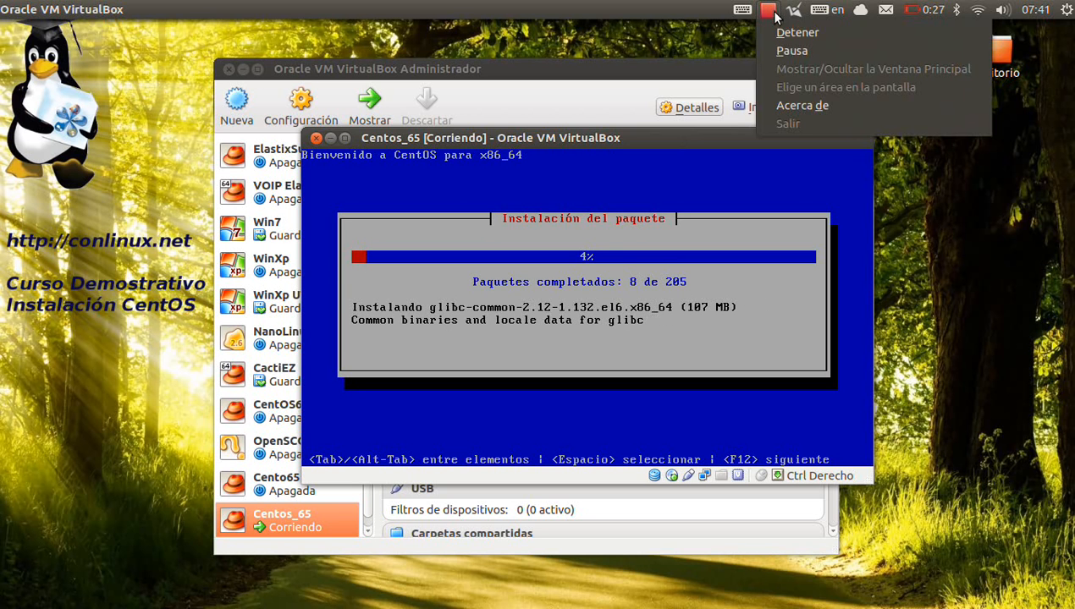